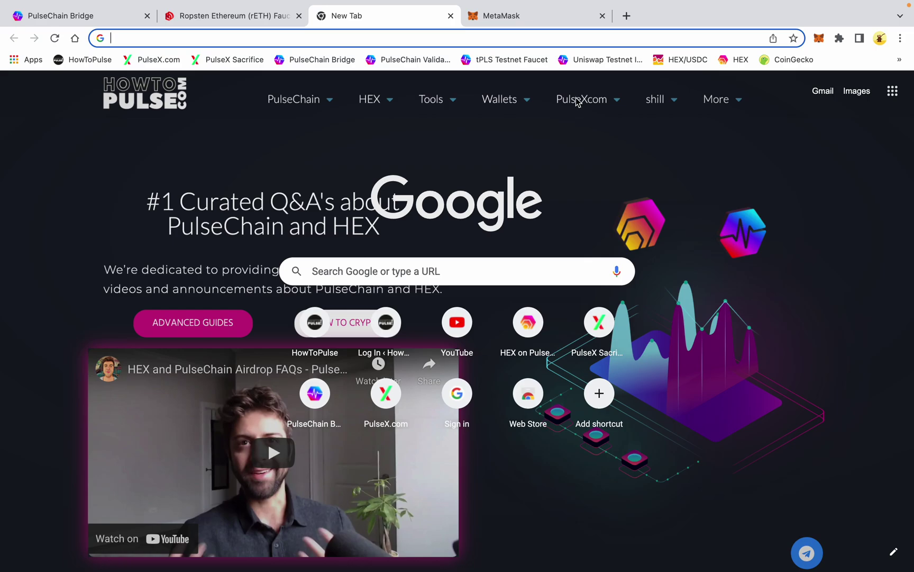
- Switch to the MetaMask wallet and set its network to Ethereum Mainnet
click(518, 19)
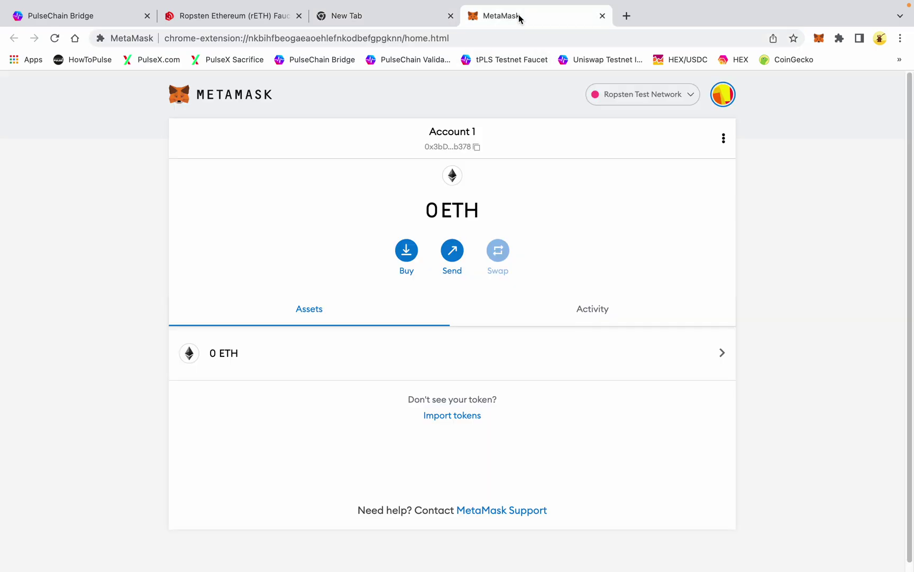
click(634, 103)
click(624, 188)
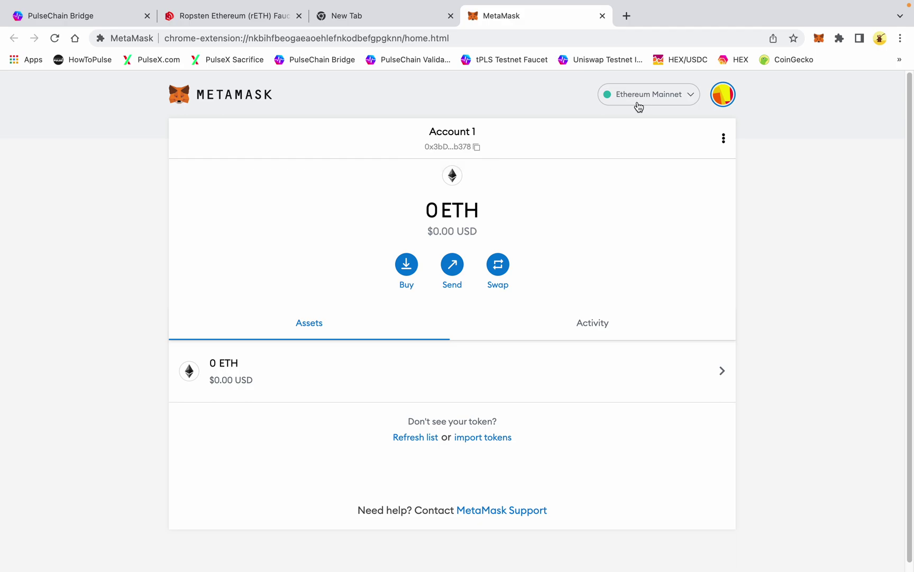
- Set the wallet's network to Ropsten Test Network
click(664, 98)
mouse_move(646, 223)
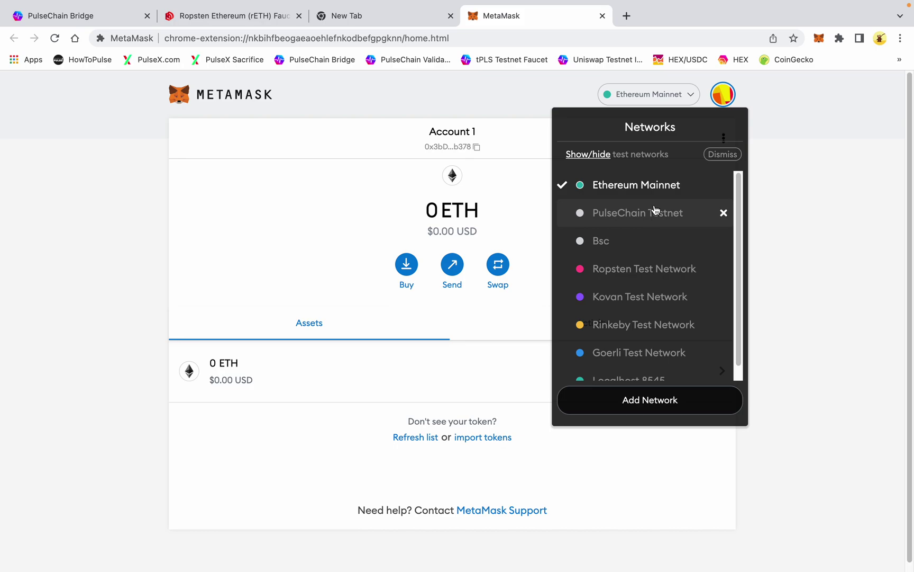
click(664, 274)
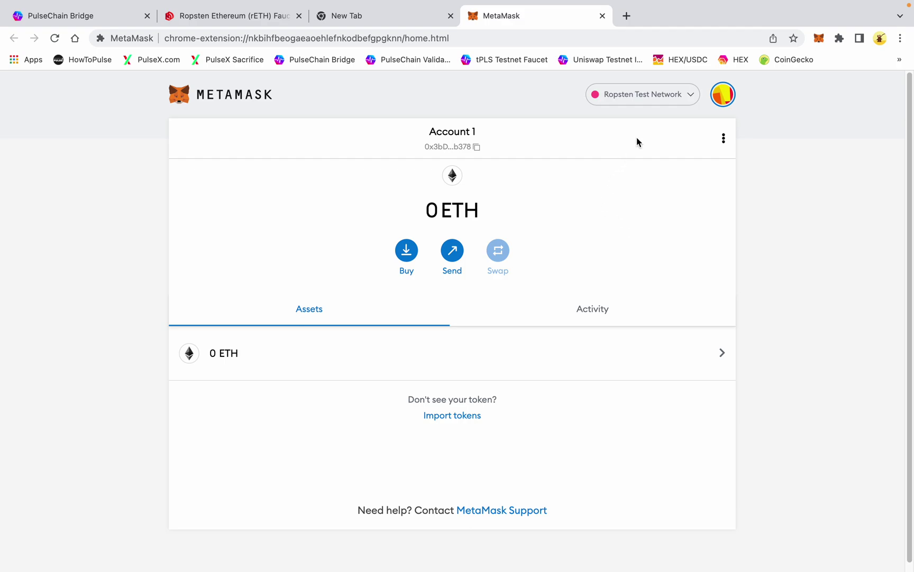
- Copy the Account 1 address from MetaMask and paste it as the receiving address in the Ropsten Ethereum faucet
click(235, 15)
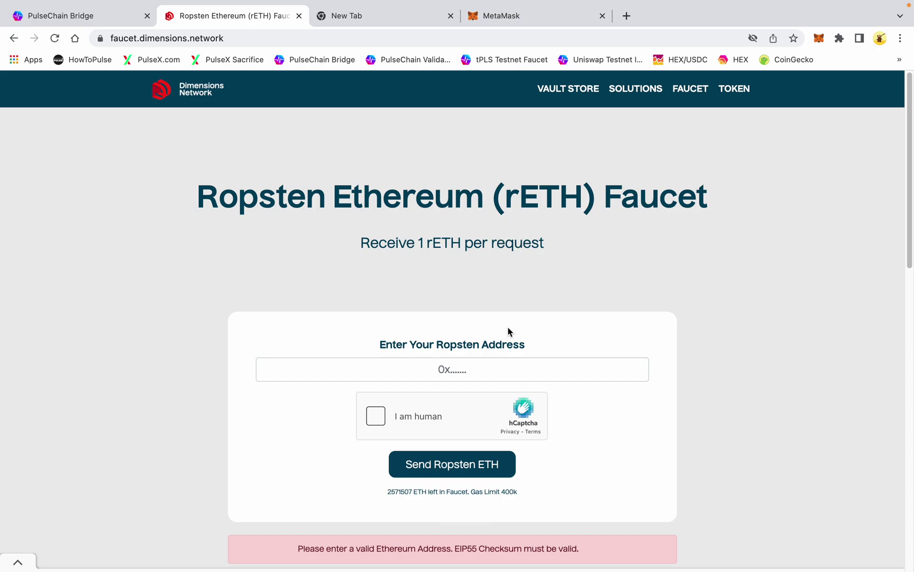
click(491, 369)
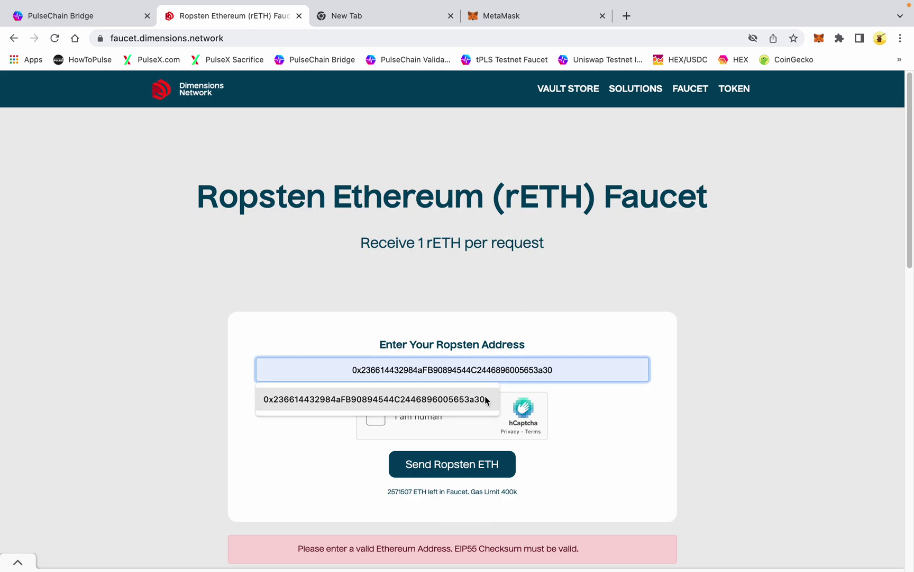
click(505, 18)
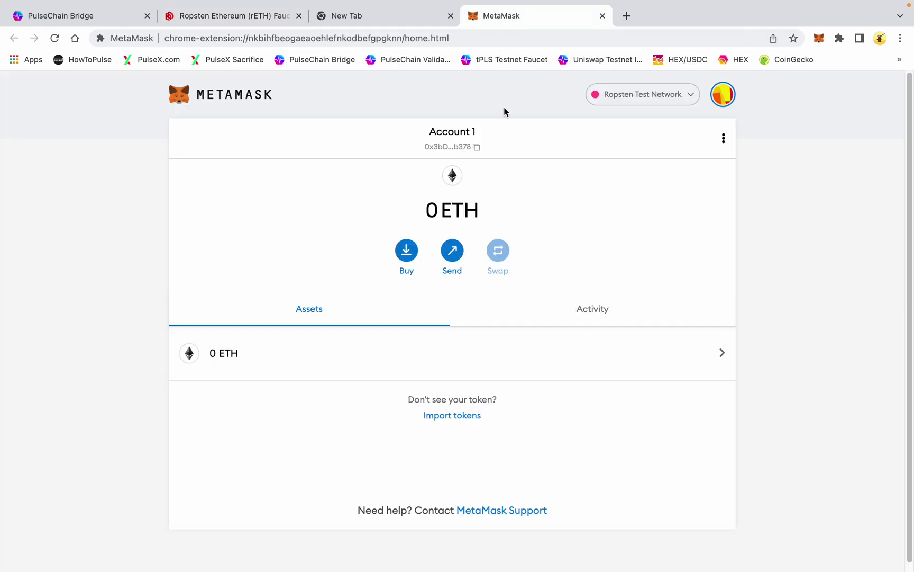
click(480, 147)
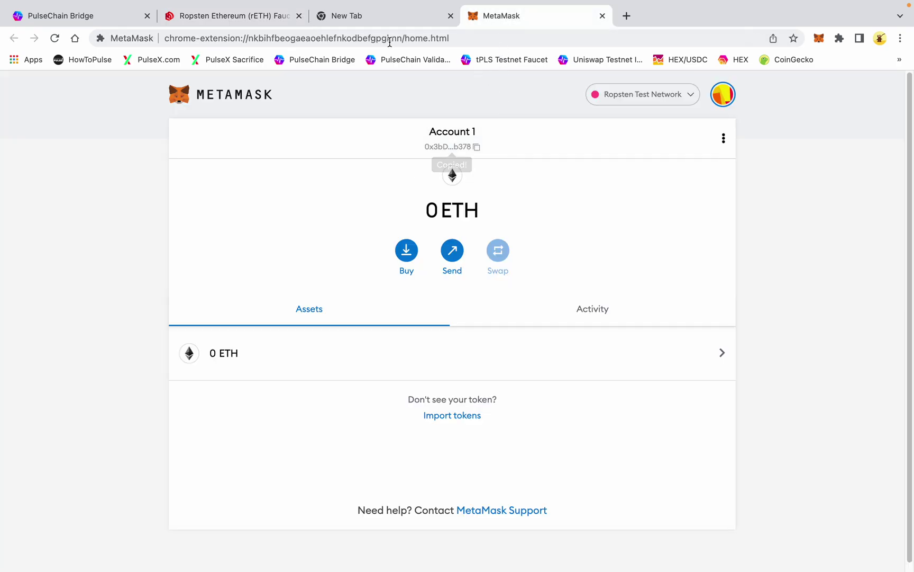
click(218, 18)
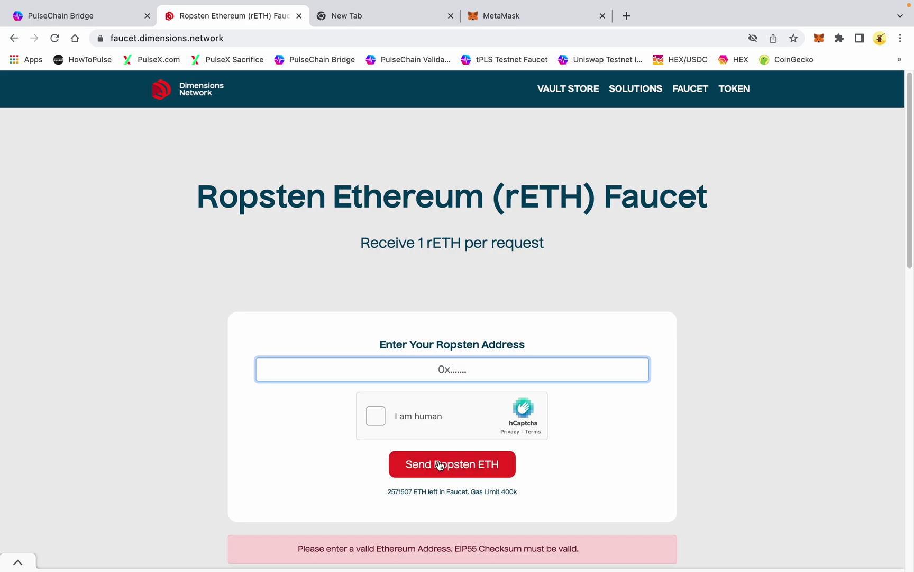
click(439, 375)
right_click(439, 375)
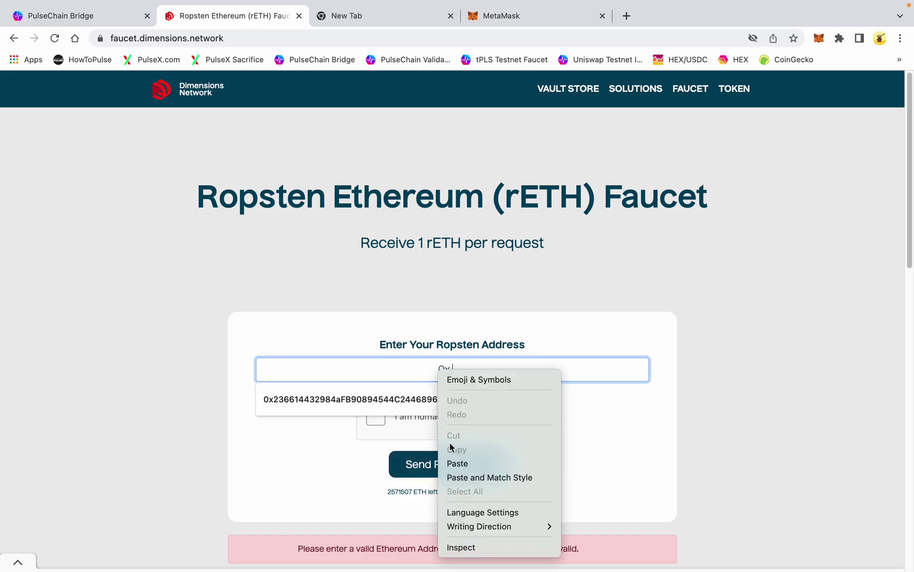
click(458, 463)
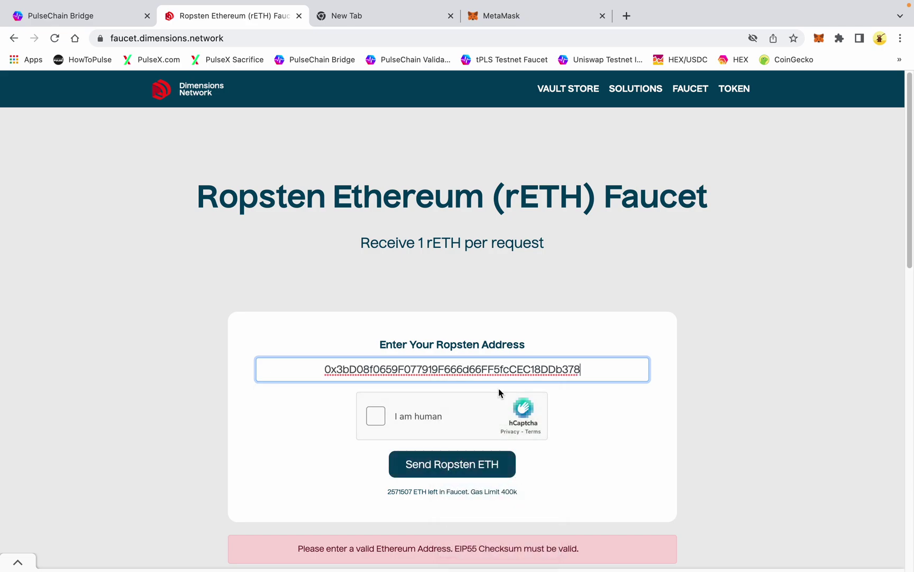
- Complete the faucet's human verification by selecting all the motorcycle images, and submit the request for Ropsten ETH
click(377, 416)
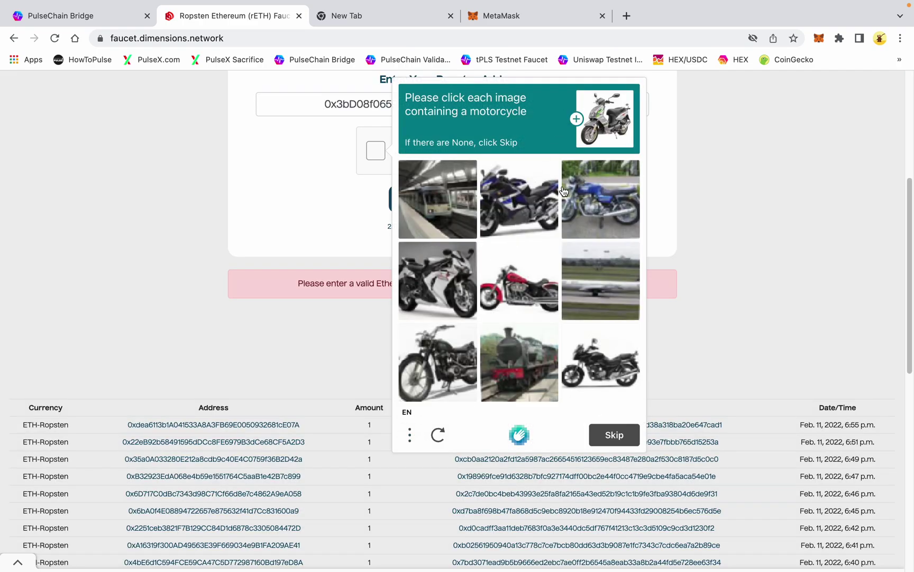
click(588, 195)
click(528, 200)
click(454, 302)
click(519, 289)
click(596, 367)
click(447, 381)
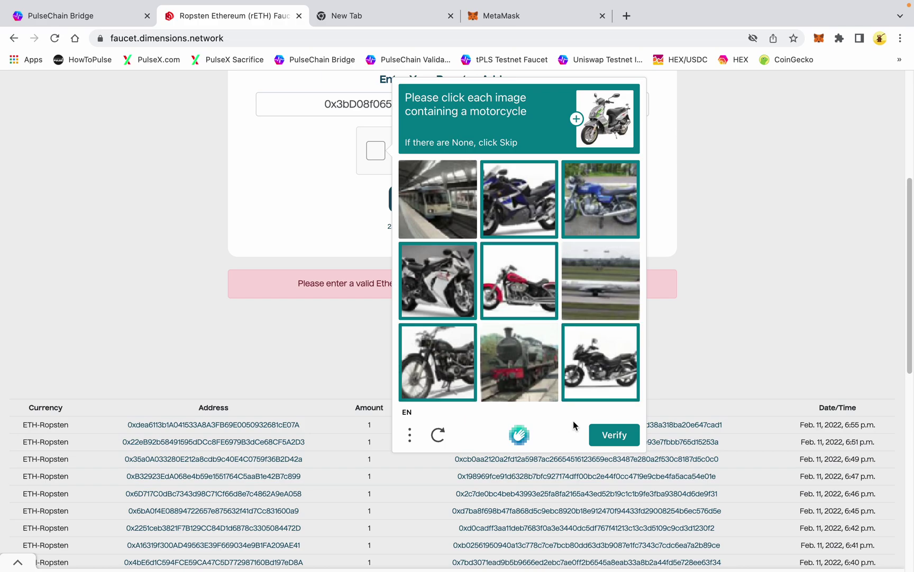
click(610, 434)
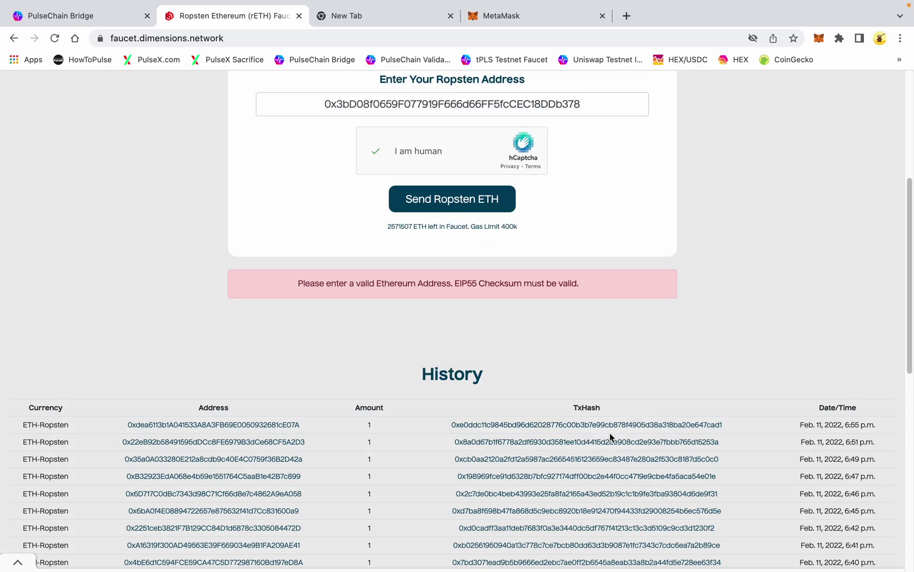
click(466, 207)
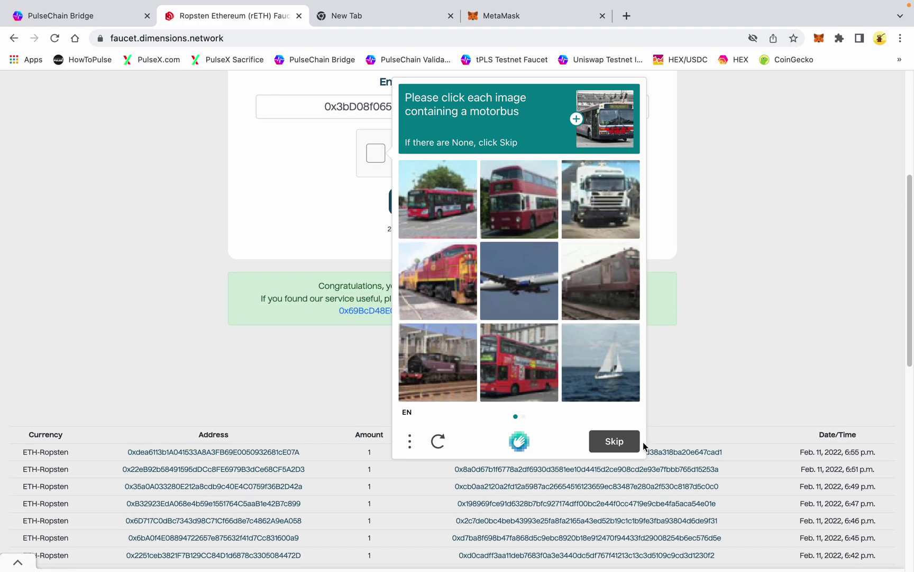
- Complete the repeated human verification by selecting every motorbus image in both rounds
click(455, 187)
click(537, 196)
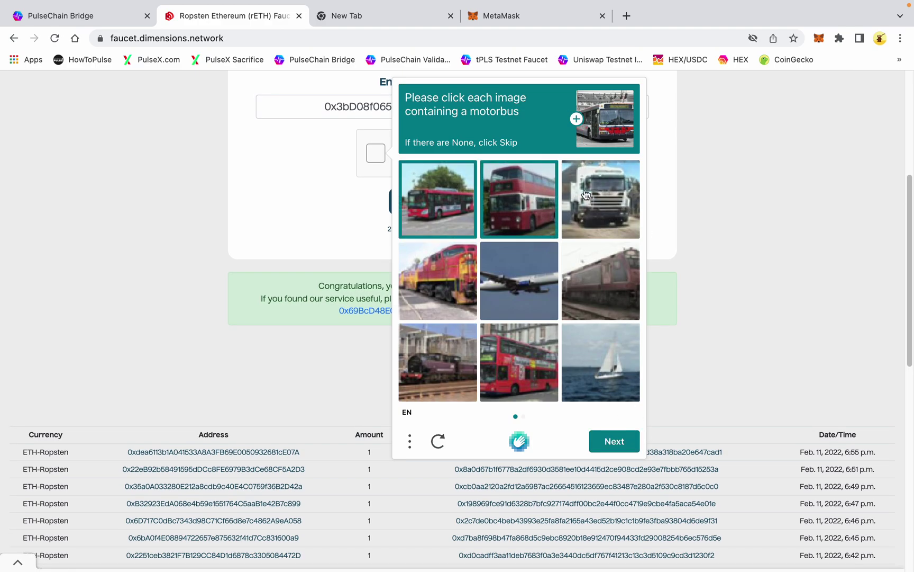
click(506, 362)
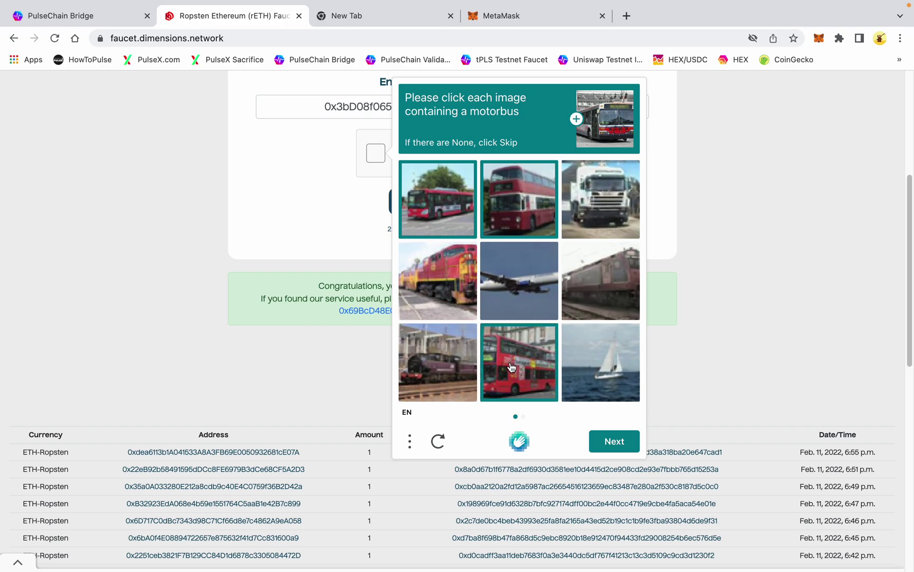
click(611, 448)
click(456, 216)
click(511, 211)
click(460, 271)
click(516, 271)
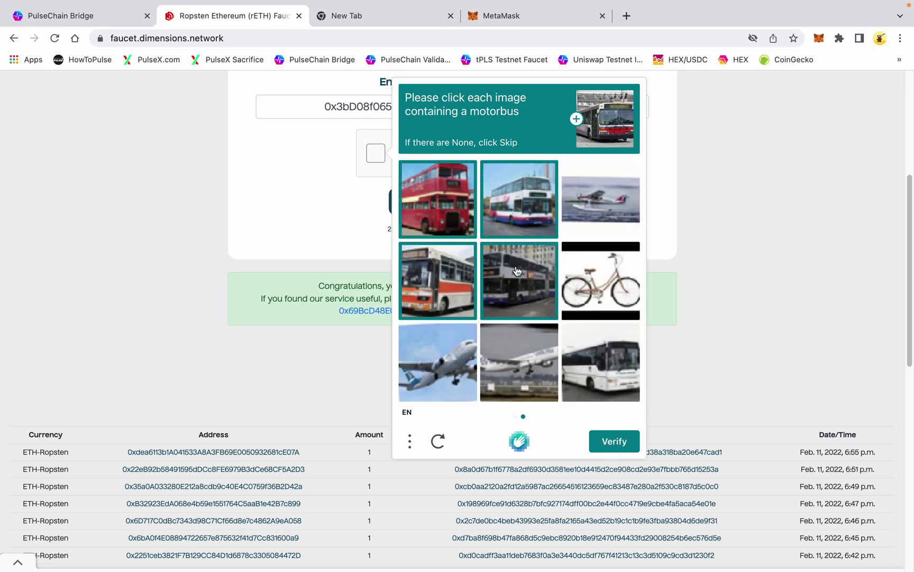
click(594, 361)
click(613, 440)
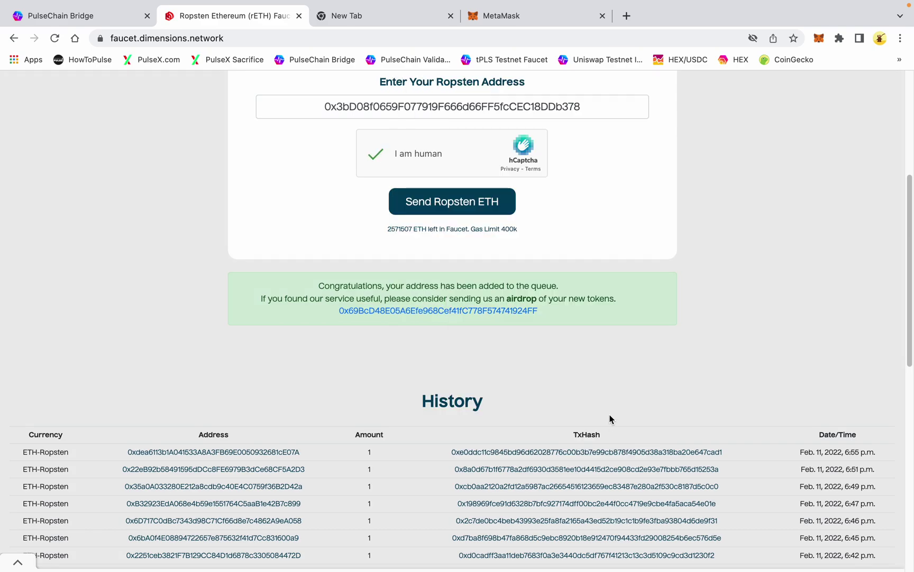
scroll(586, 229, up, 5)
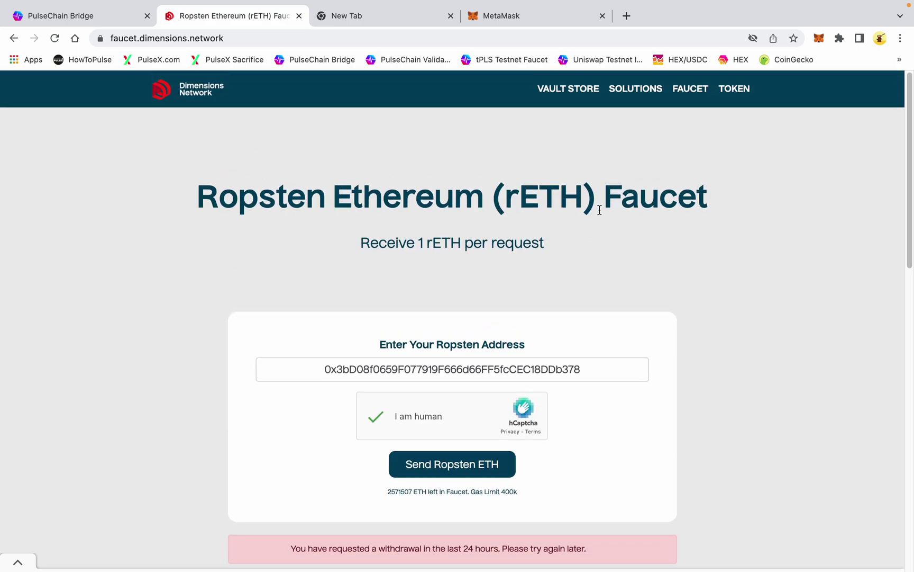
- Return to MetaMask and start connecting a Trezor hardware wallet
click(536, 17)
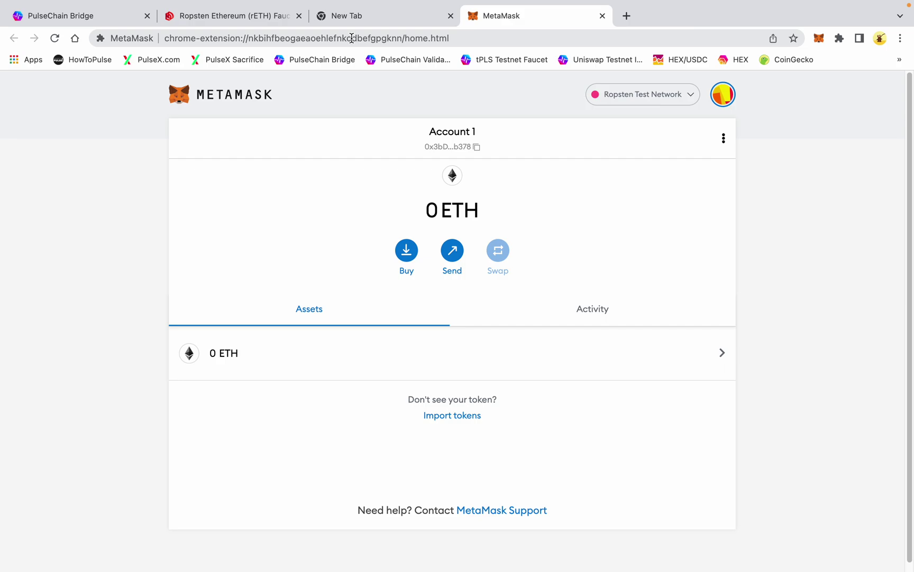
click(725, 97)
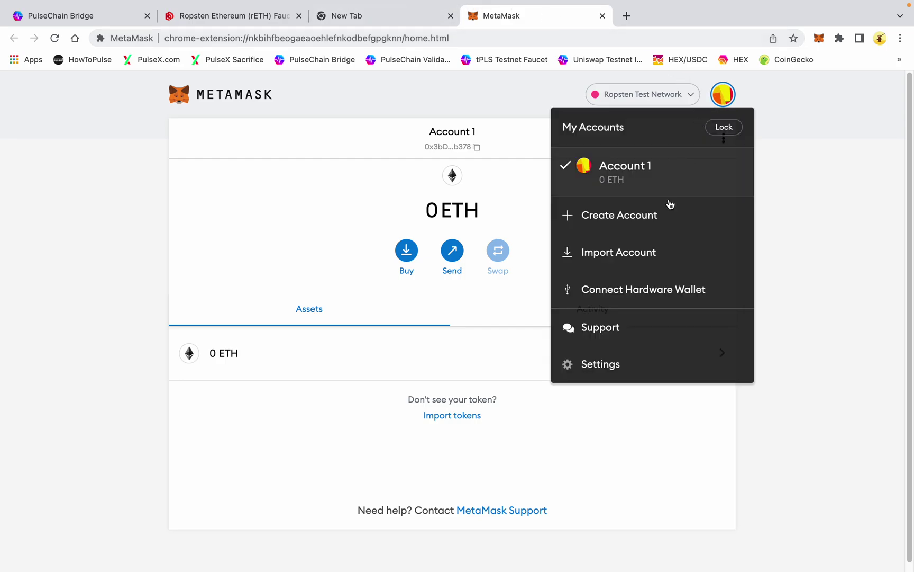
click(648, 290)
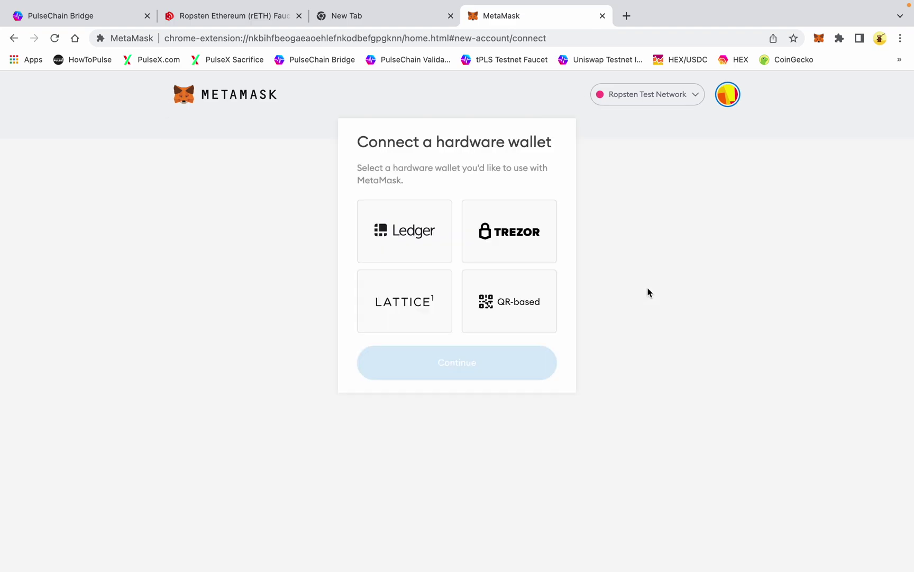
click(483, 234)
click(474, 521)
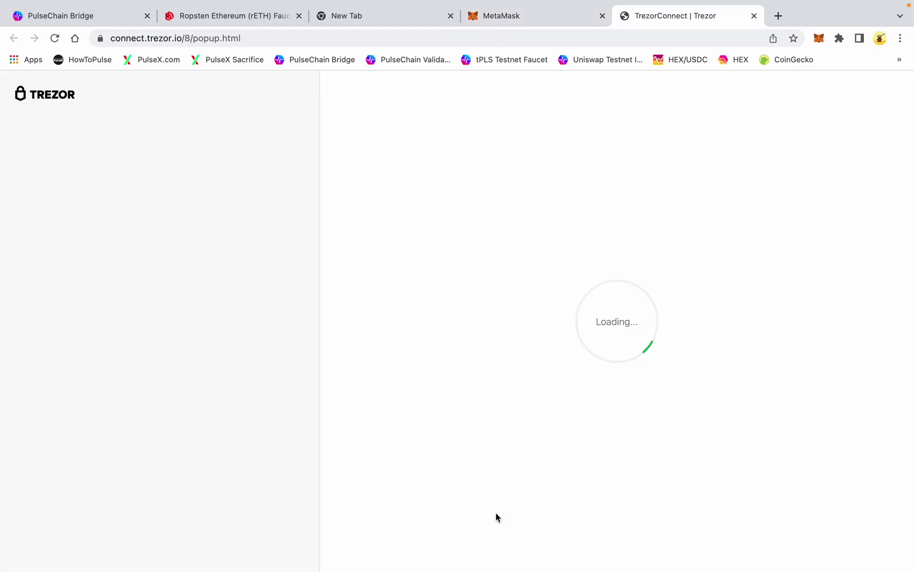
- Approve exporting the public key of Ethereum account #1 from the Trezor
click(607, 418)
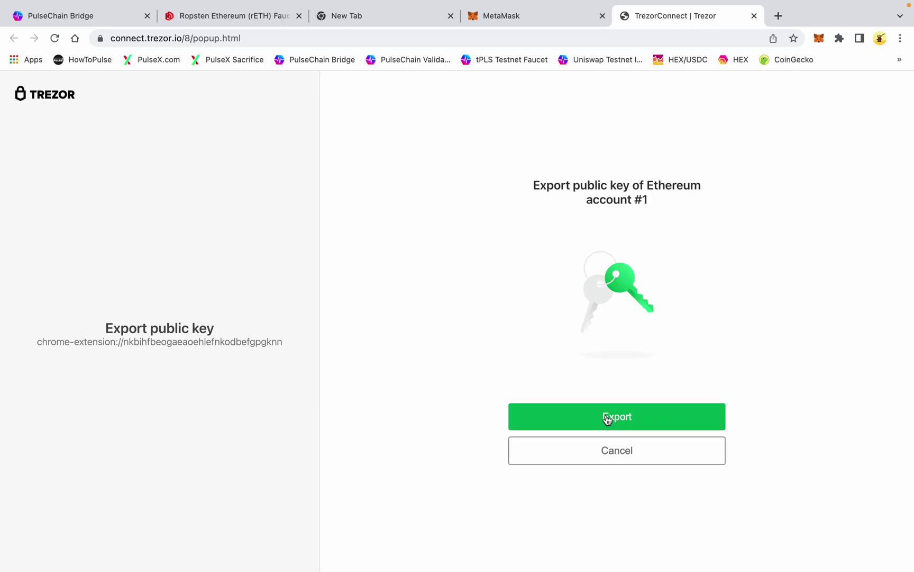
click(607, 419)
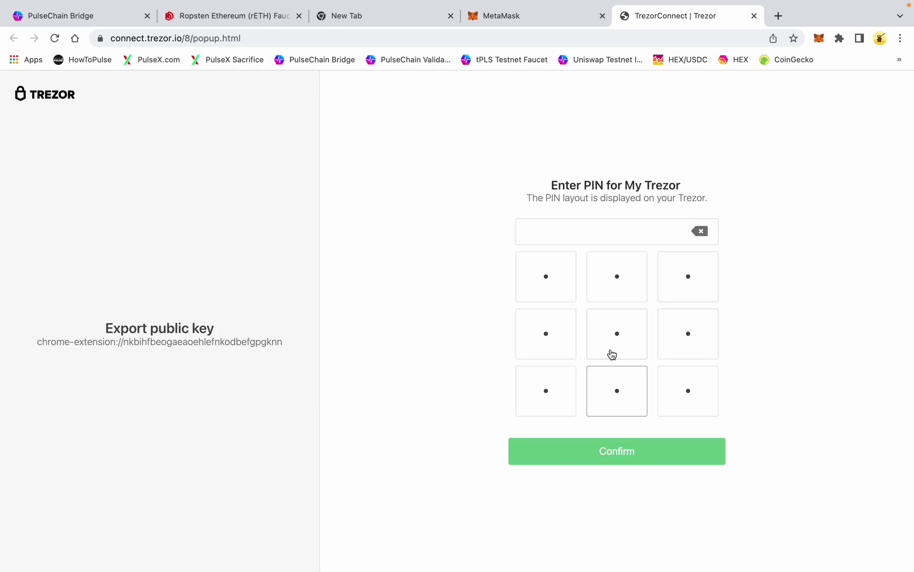
- Enter and confirm the Trezor PIN, and continue through the connection to MetaMask's hardware account selection
click(627, 292)
click(690, 385)
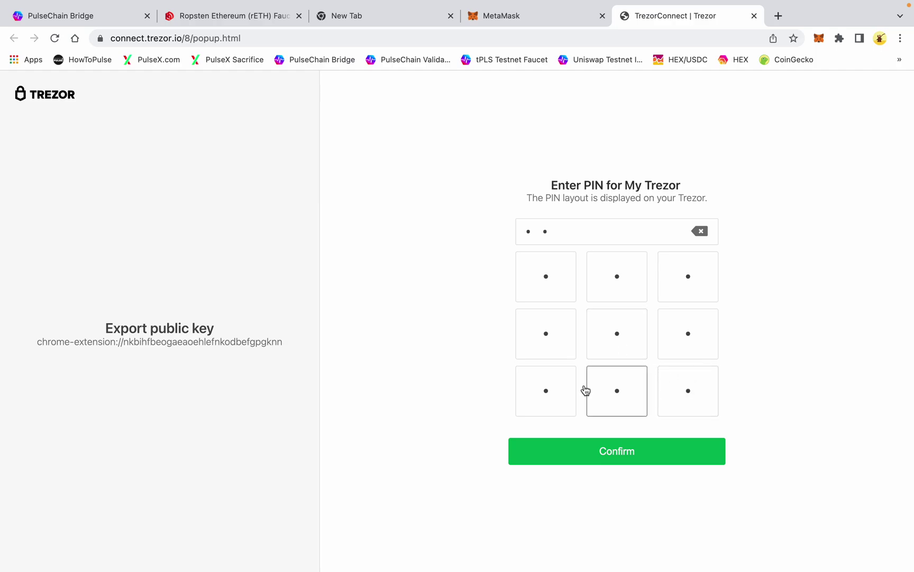
click(553, 382)
click(680, 281)
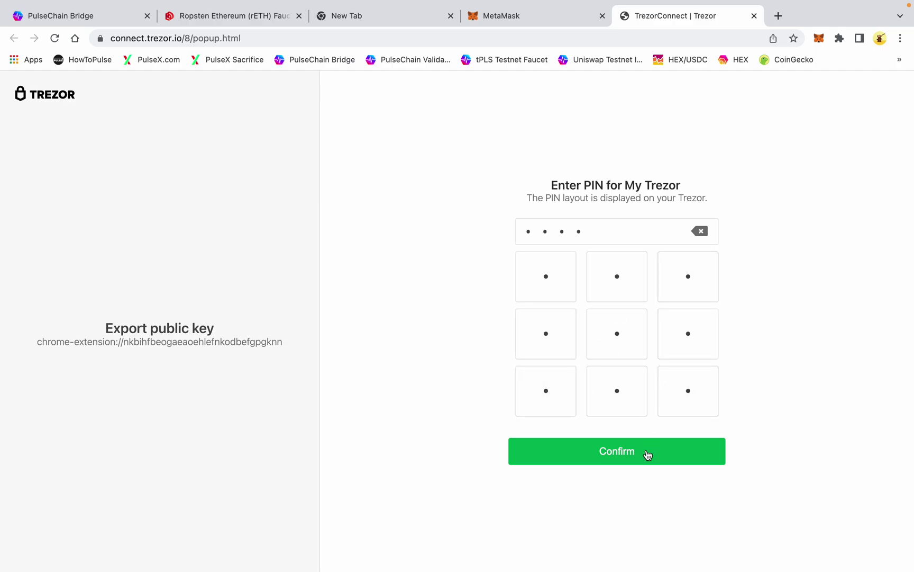
click(647, 457)
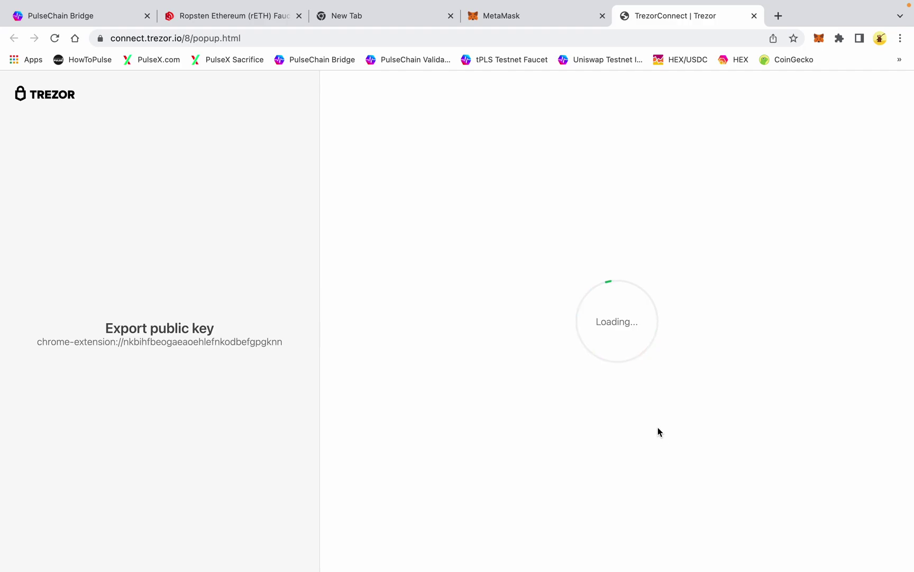
click(644, 406)
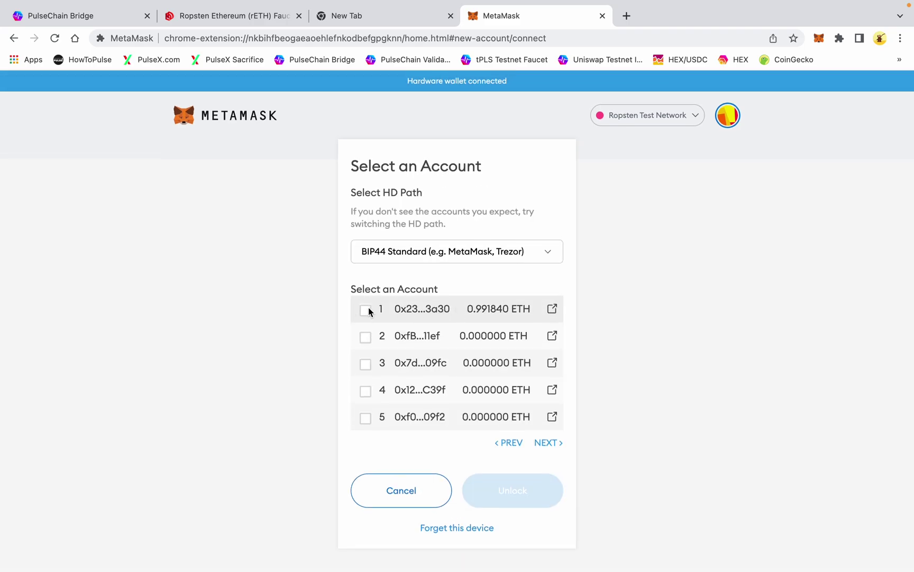
- Select the first and second Trezor accounts and unlock them in MetaMask
click(366, 311)
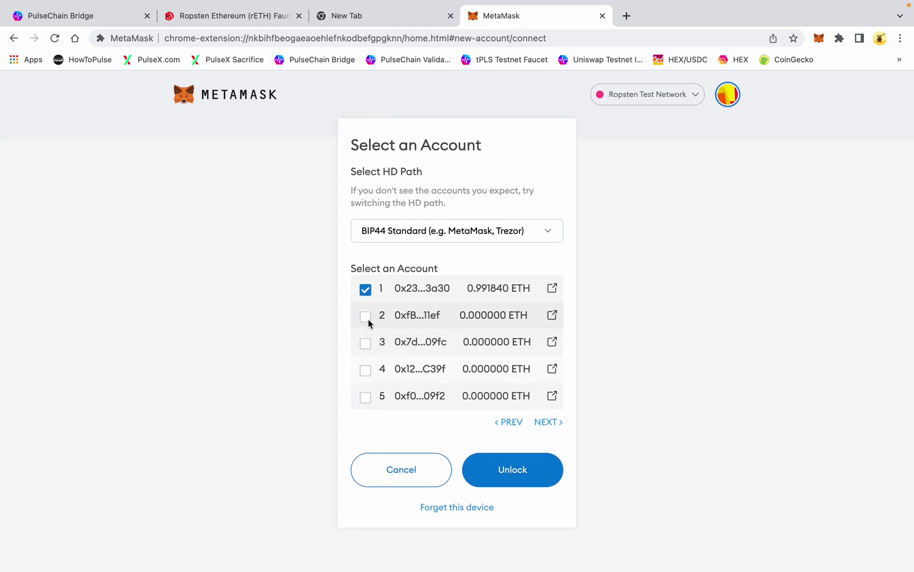
click(366, 317)
click(523, 467)
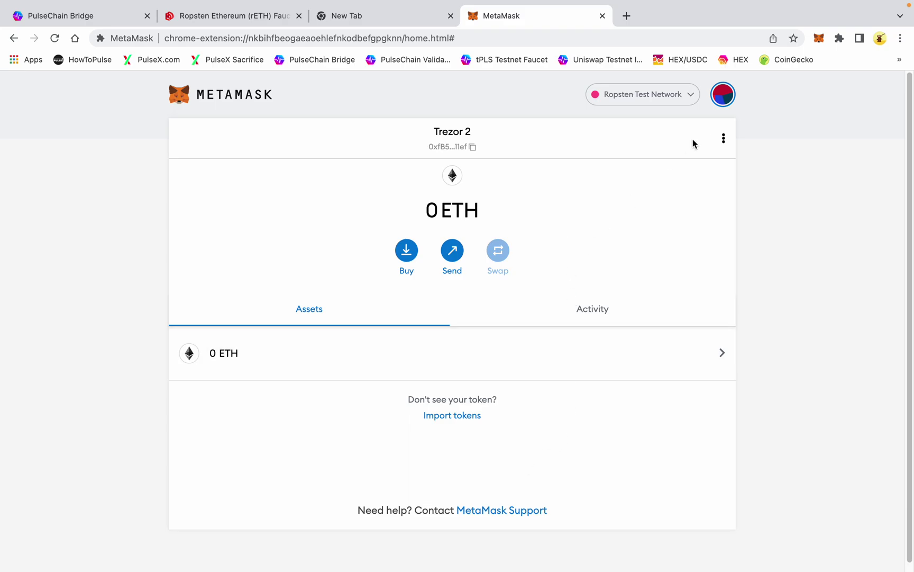
- Make Trezor 1 the active MetaMask account and look over its assets
click(721, 96)
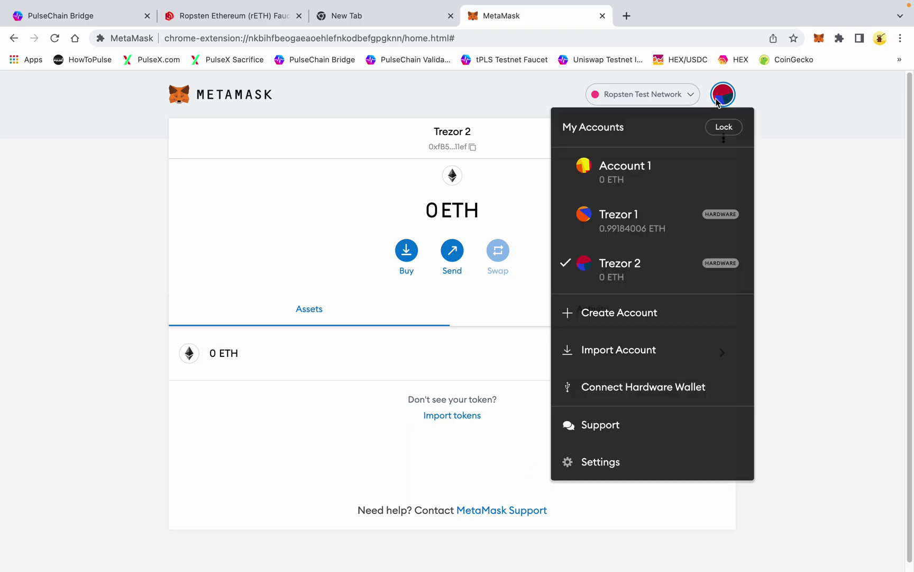
click(640, 214)
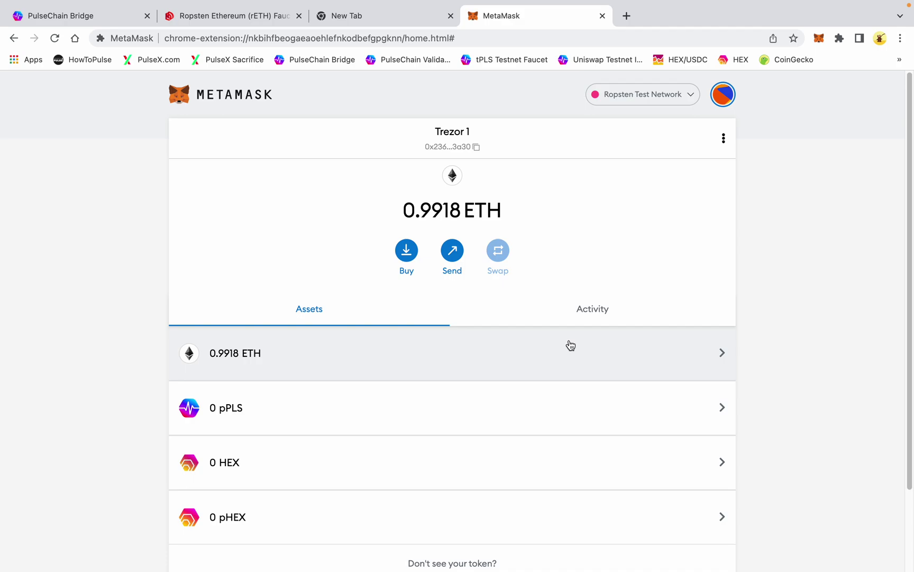
mouse_move(544, 470)
mouse_move(573, 417)
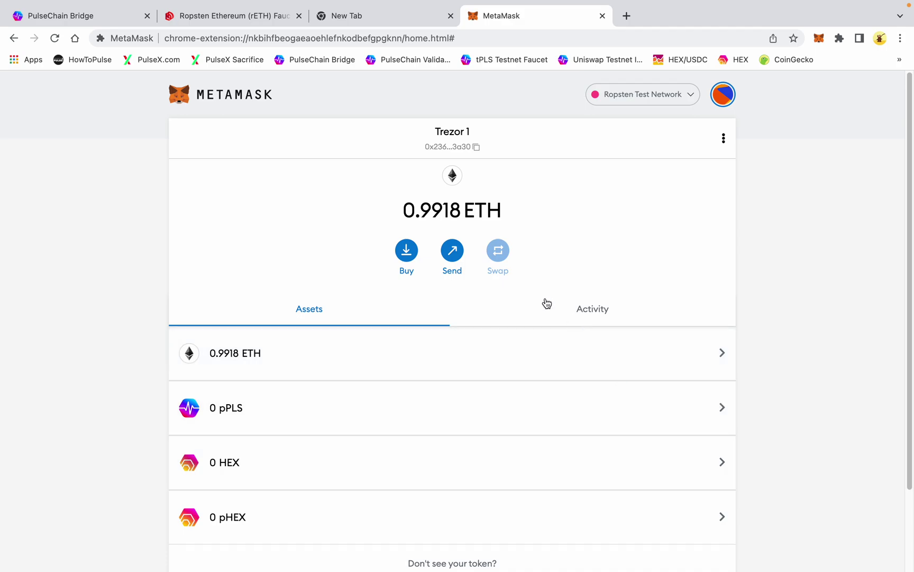
- Switch MetaMask to the PulseChain Testnet and check the balances of Trezor 2 and Trezor 1, ending on Trezor 1
click(658, 104)
click(628, 221)
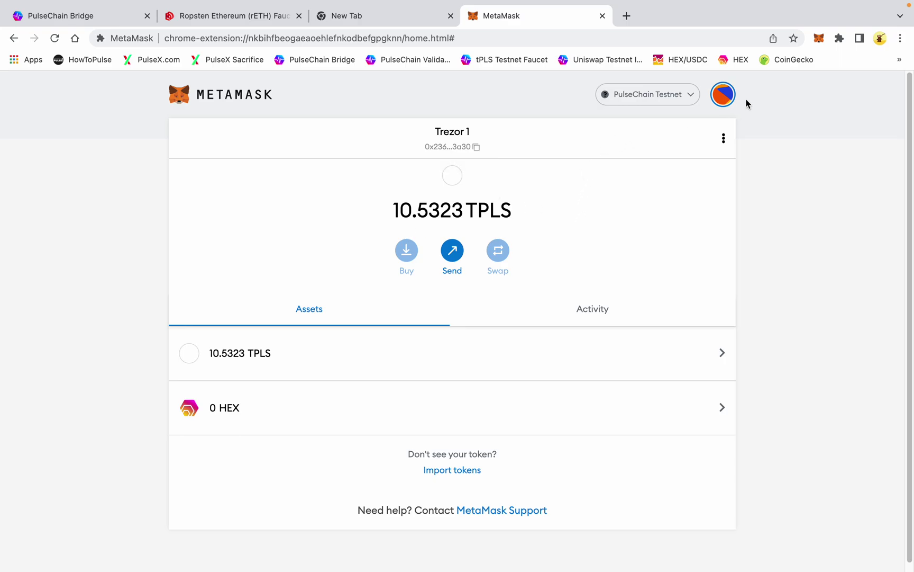
click(729, 103)
click(713, 270)
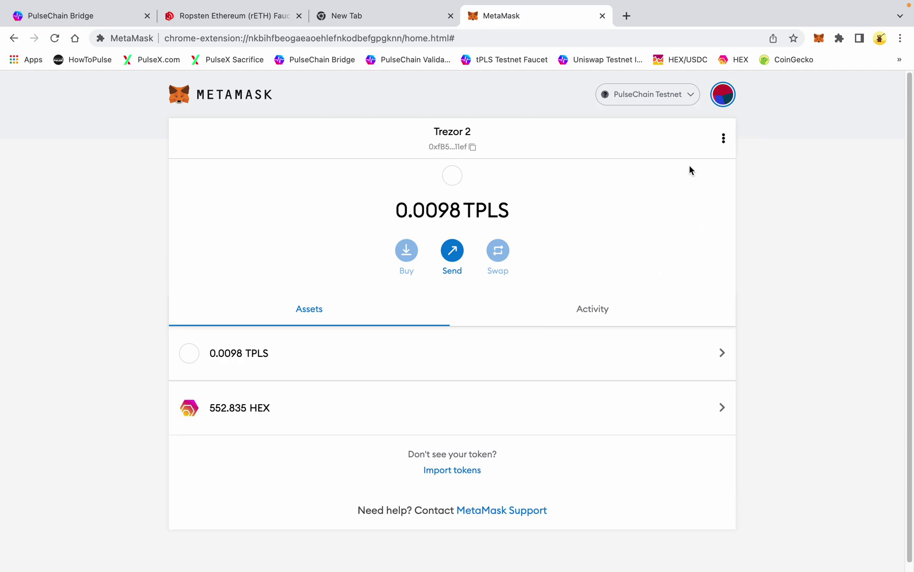
click(719, 98)
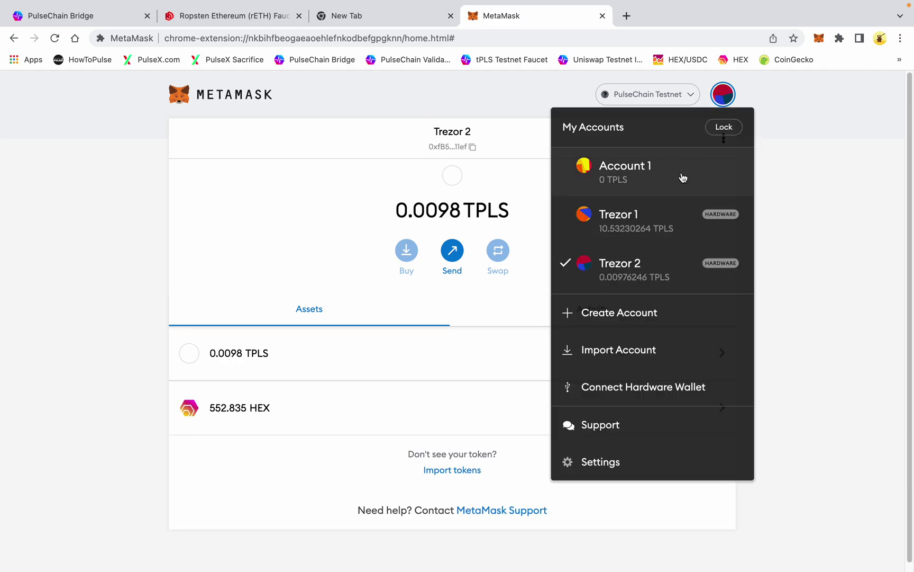
click(646, 222)
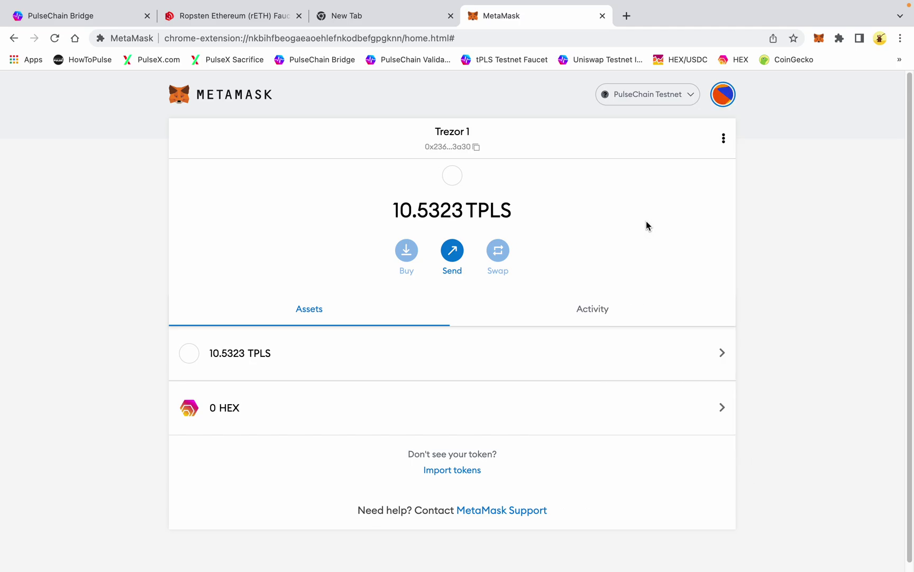
- View Trezor 1's assets on the Ropsten Test Network and return the wallet to PulseChain Testnet
click(659, 98)
click(627, 274)
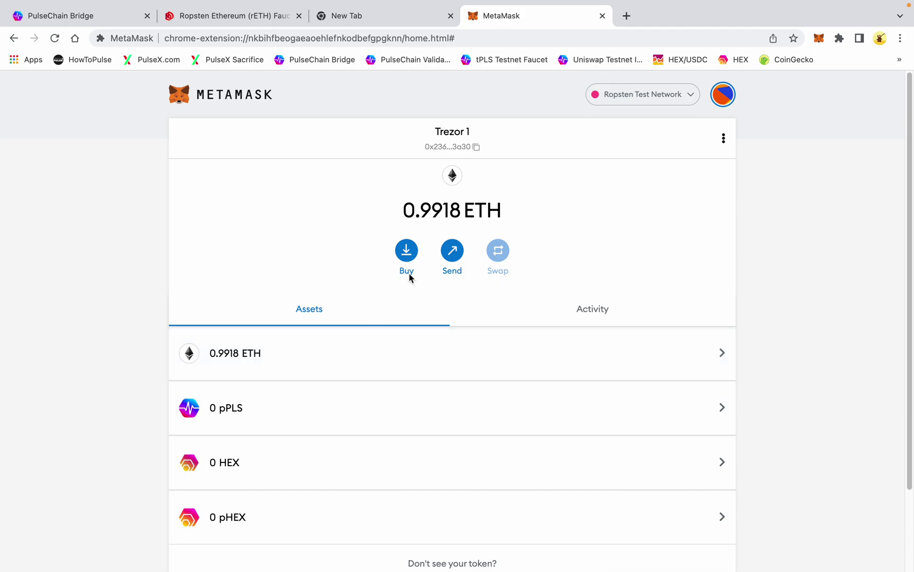
click(633, 97)
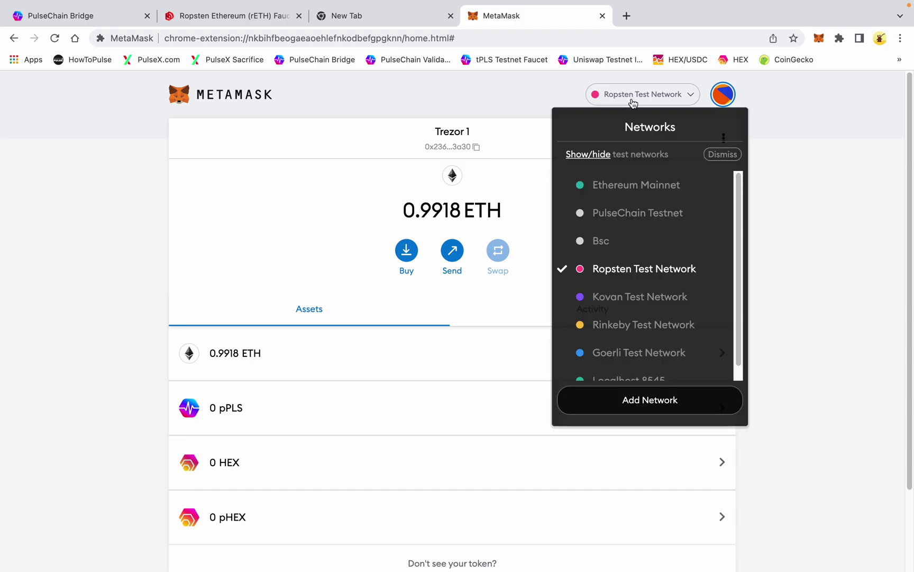
click(647, 213)
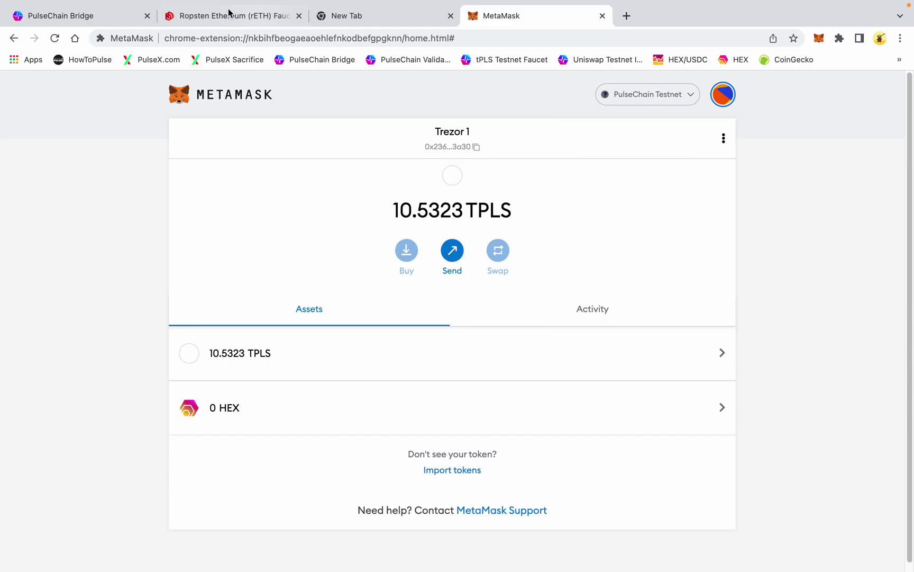
- Connect the PulseChain Bridge site to MetaMask using the Trezor 1 account
click(93, 21)
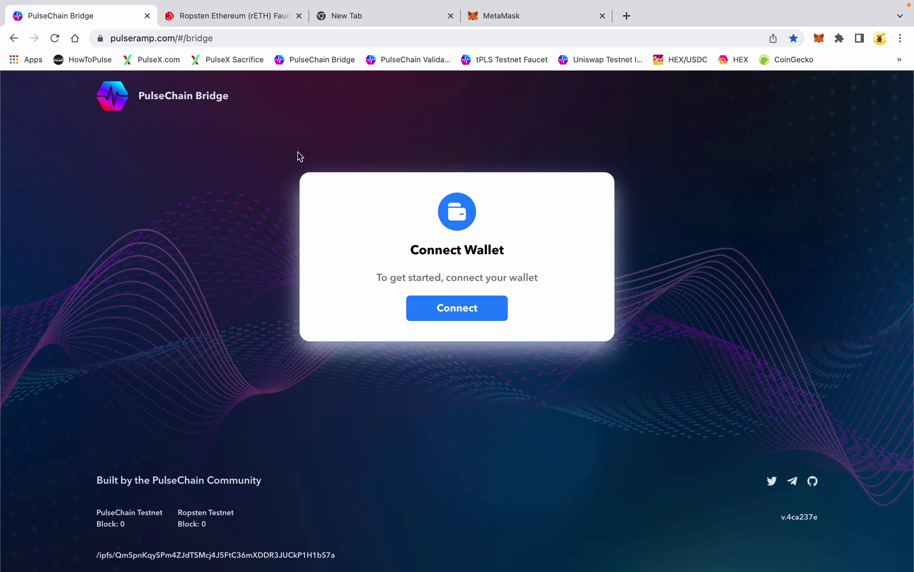
click(468, 311)
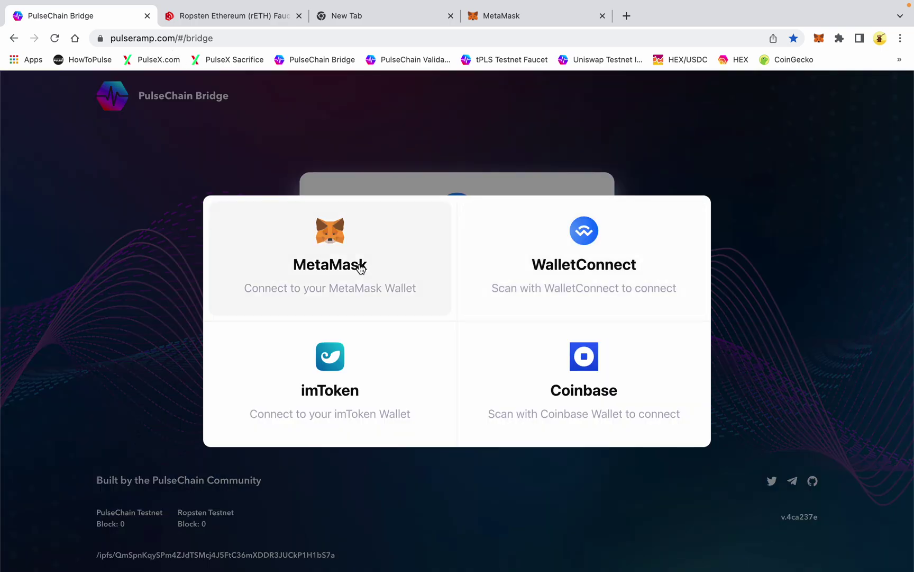
click(426, 264)
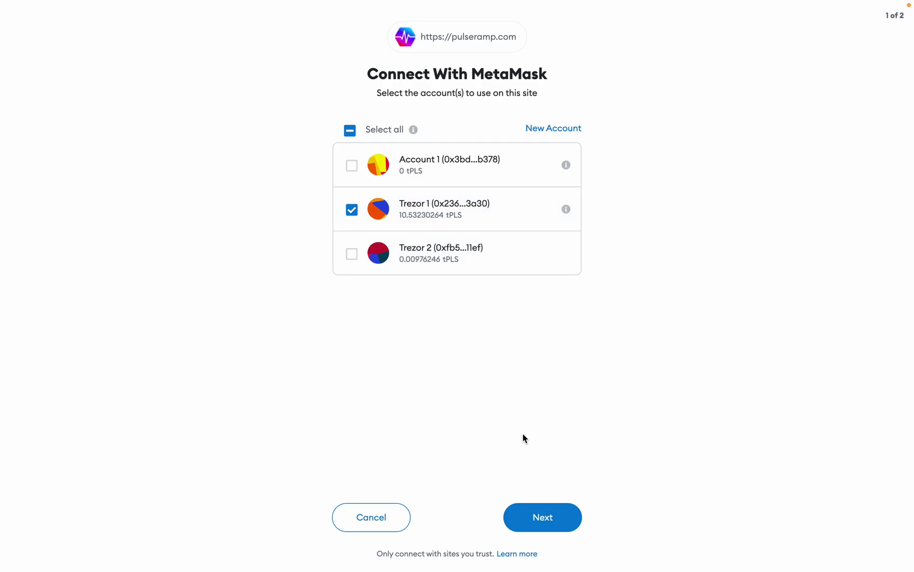
click(558, 524)
click(860, 198)
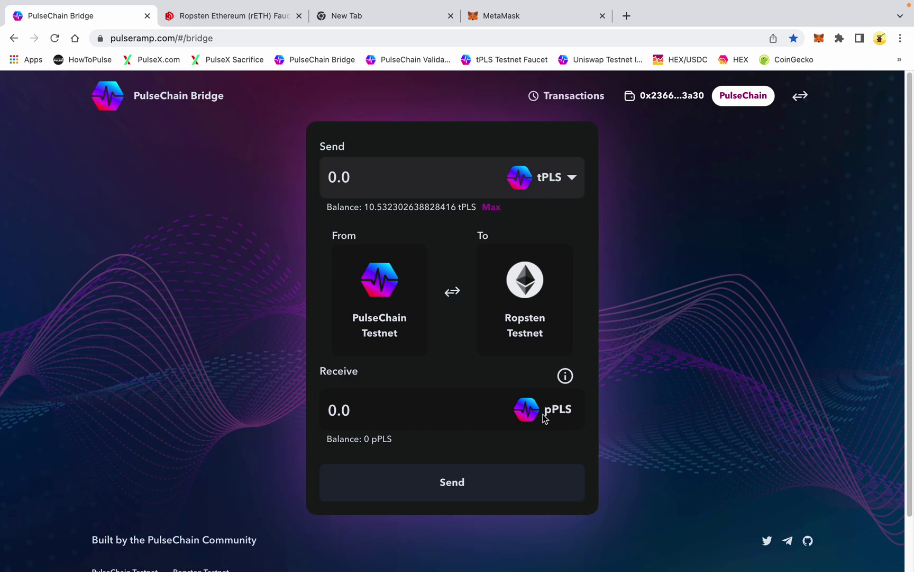
- Start a bridge transfer of 4 tPLS from PulseChain Testnet to Ropsten Testnet
click(374, 174)
text(4)
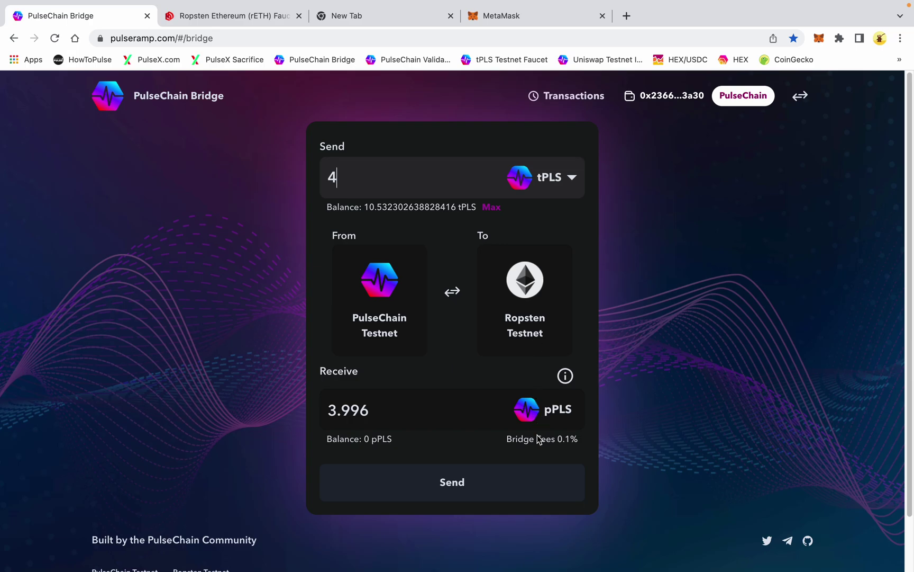
click(459, 490)
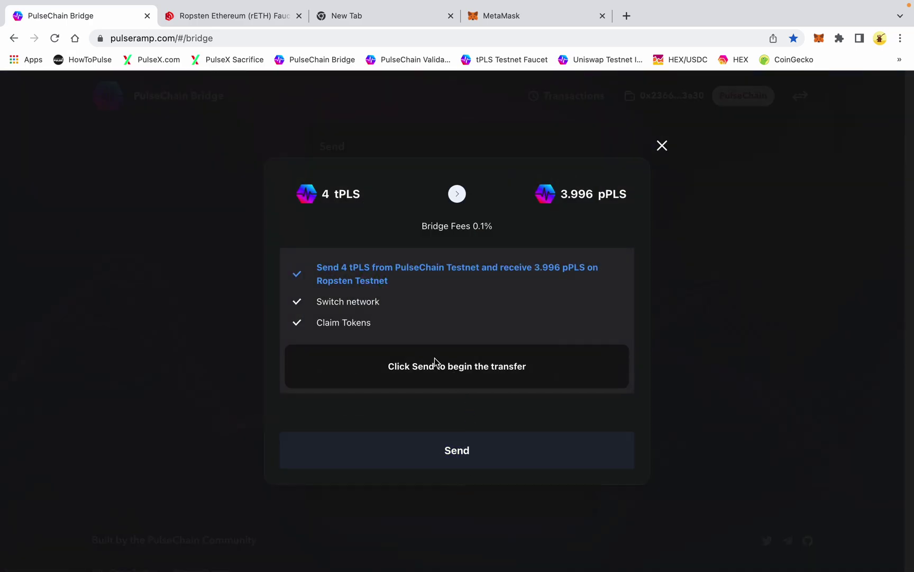
click(465, 450)
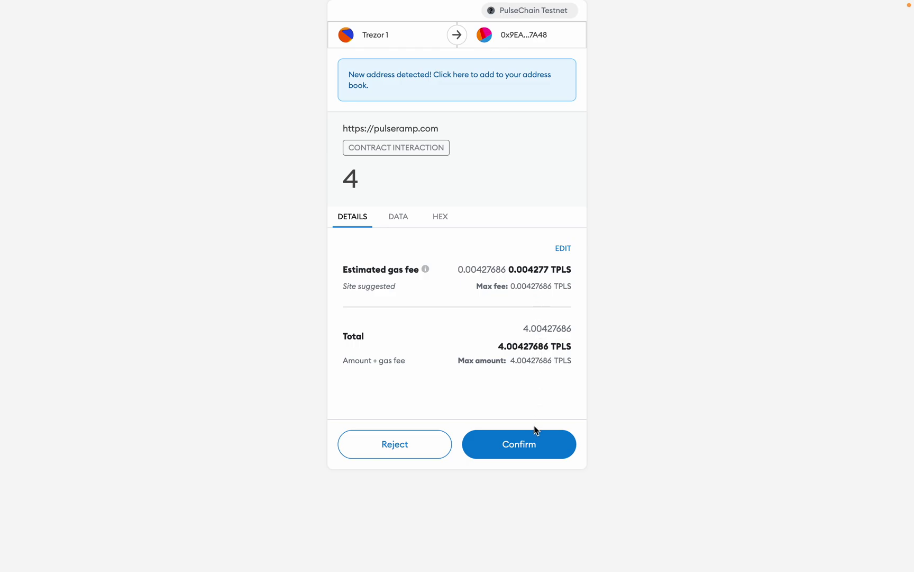
- Confirm the bridge transaction in MetaMask, sign it through Trezor Connect, and return to the bridge window
click(533, 448)
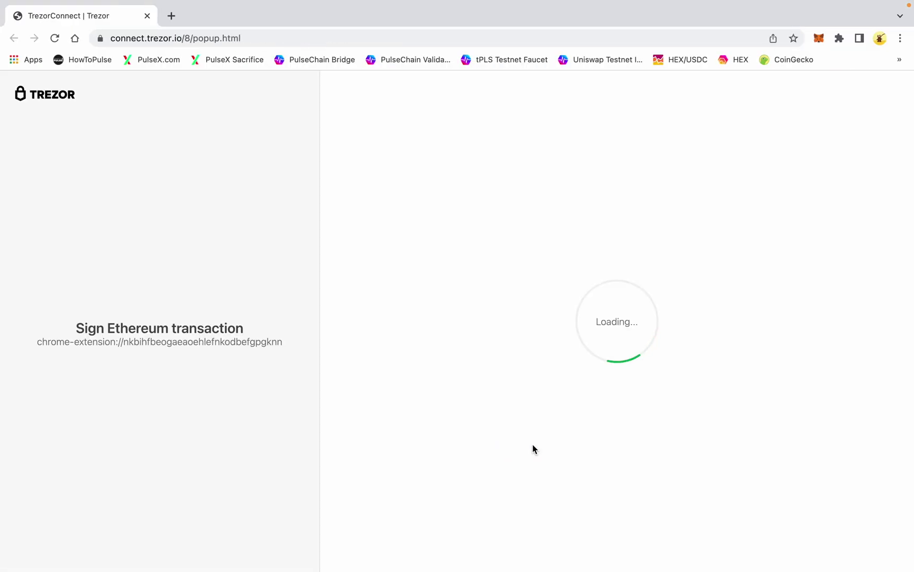
click(610, 418)
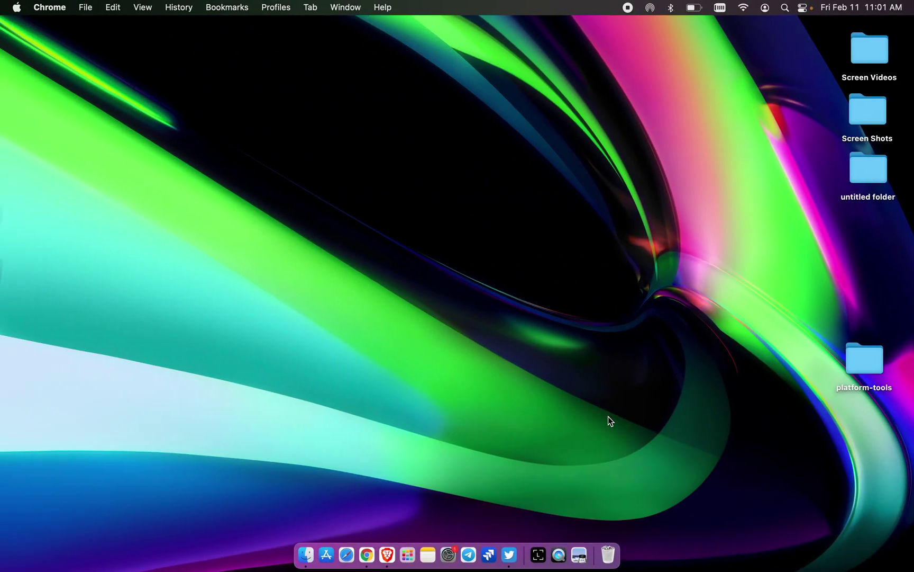
click(374, 550)
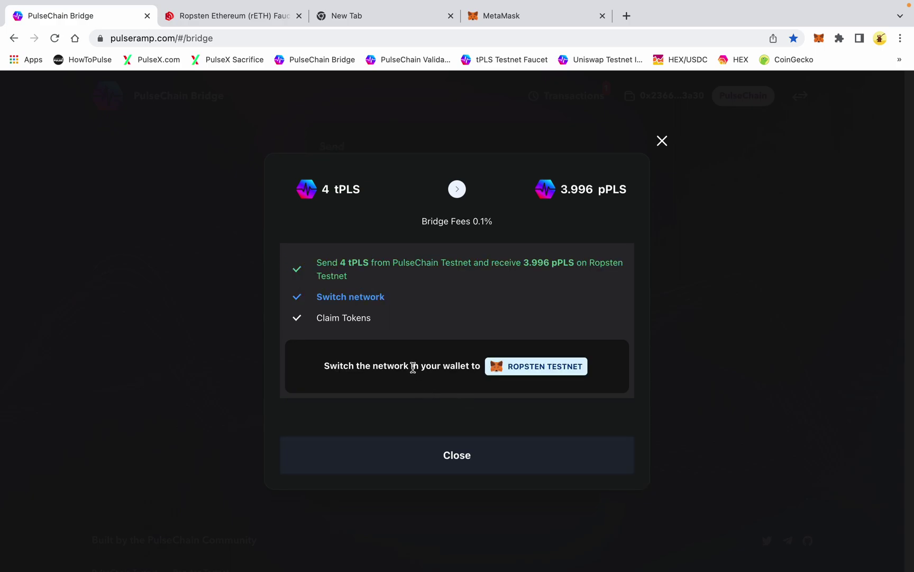
- Switch the wallet to Ropsten Testnet and claim the bridged pPLS, approving the claim in MetaMask and Trezor Connect
click(524, 370)
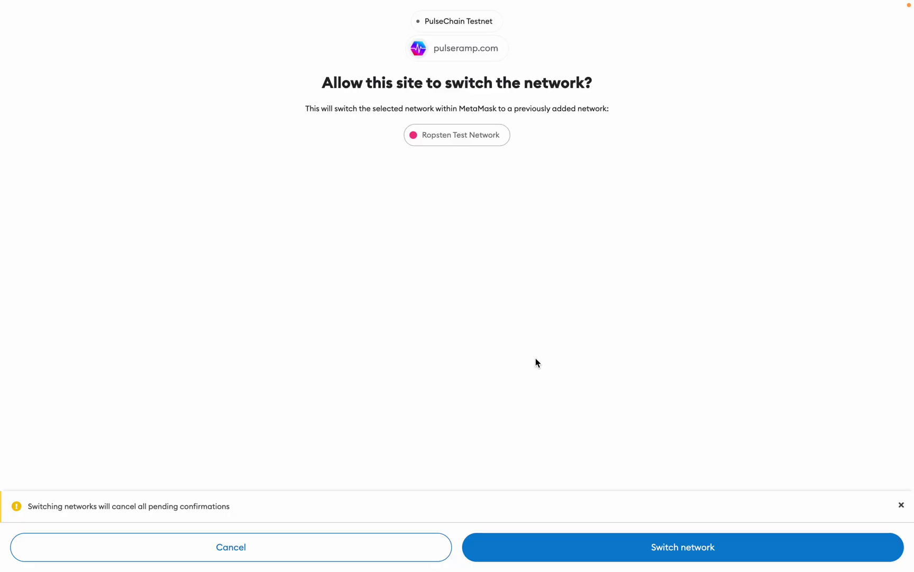
click(676, 547)
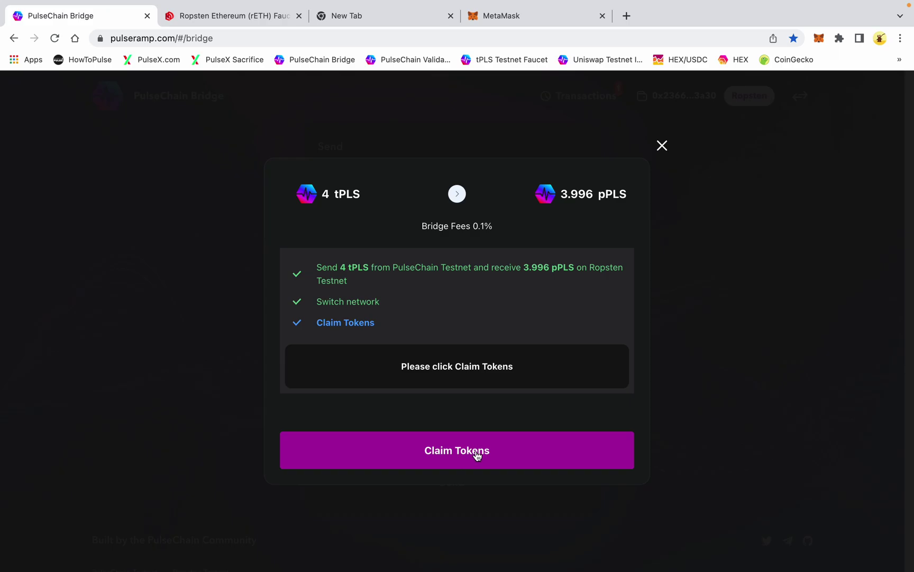
click(458, 453)
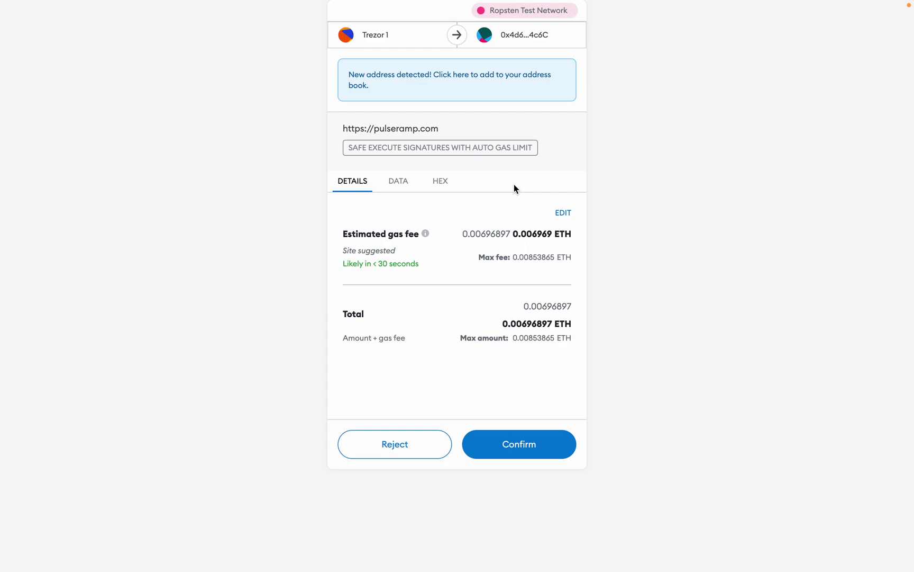
click(519, 440)
click(603, 417)
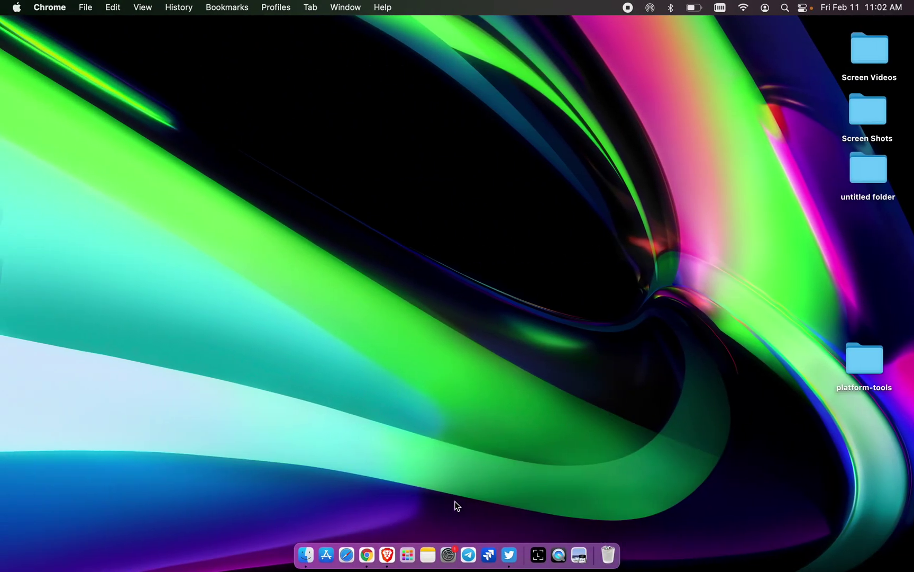
click(367, 555)
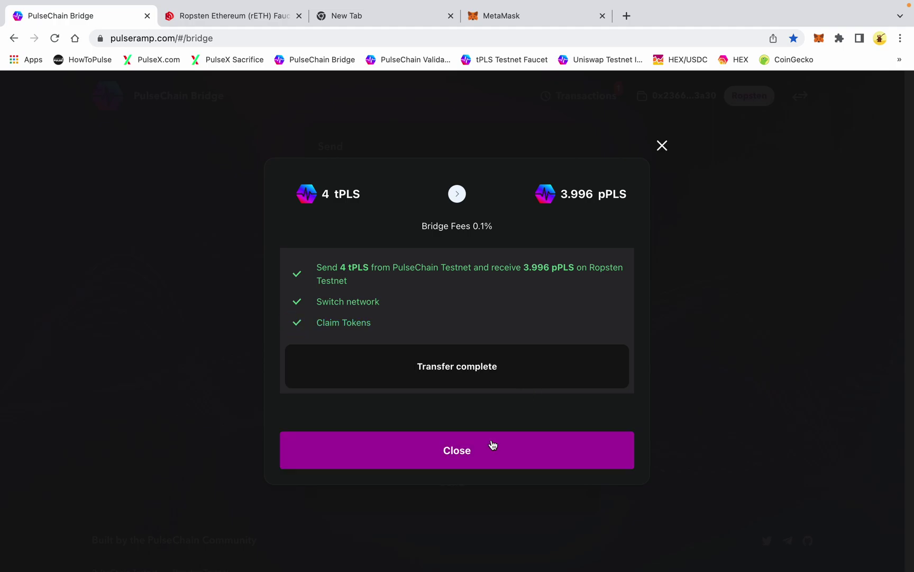
click(479, 464)
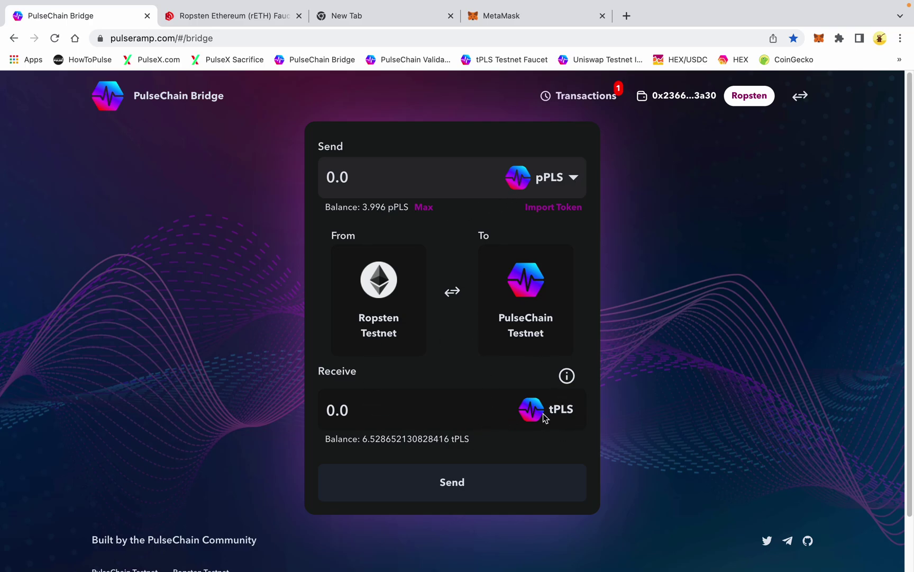
- Look through the list of assets that can be sent from Ropsten Testnet, leaving pPLS selected
click(575, 181)
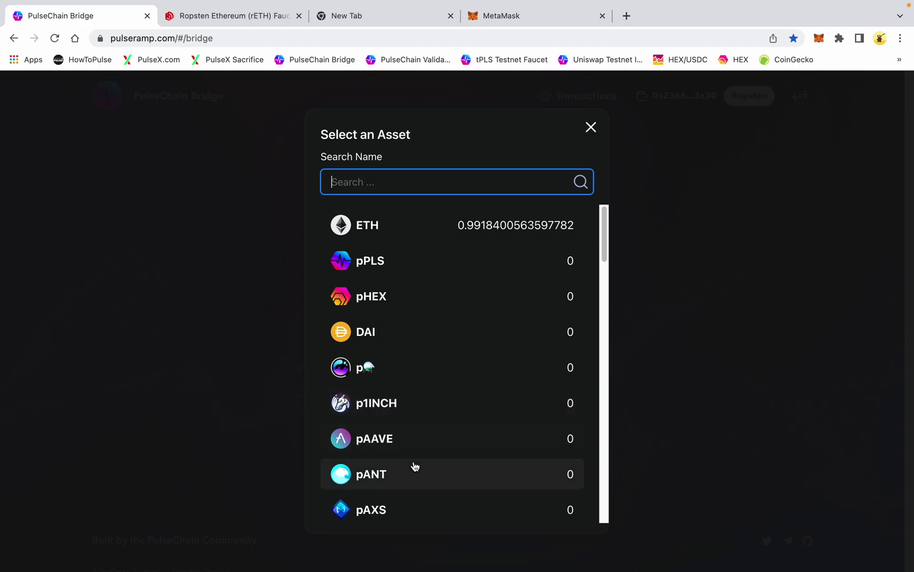
scroll(412, 466, down, 6)
scroll(426, 459, down, 15)
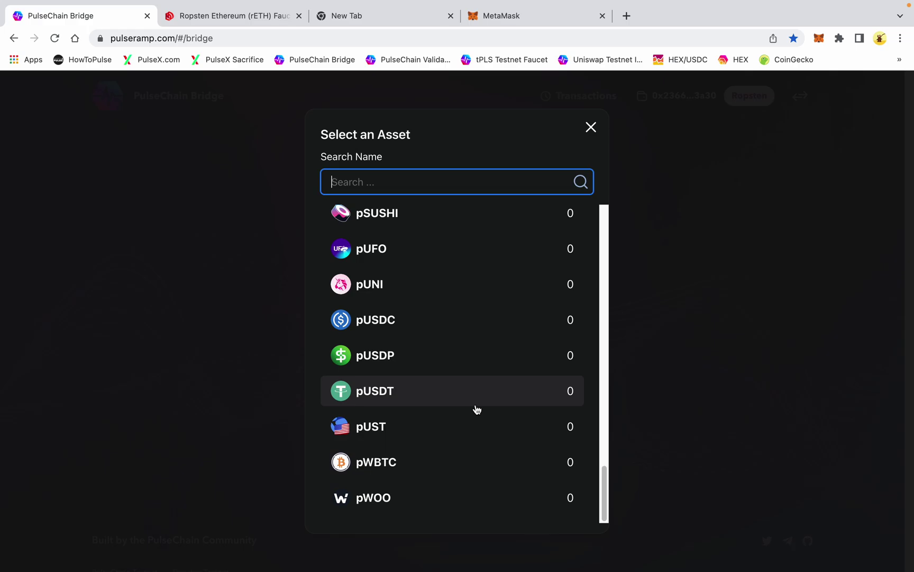
scroll(477, 409, up, 6)
scroll(477, 409, up, 10)
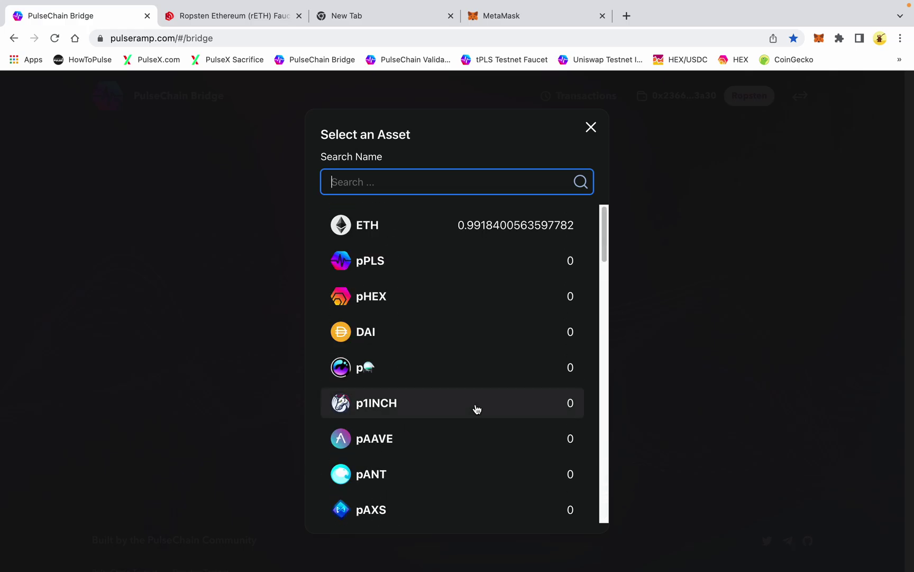
click(590, 130)
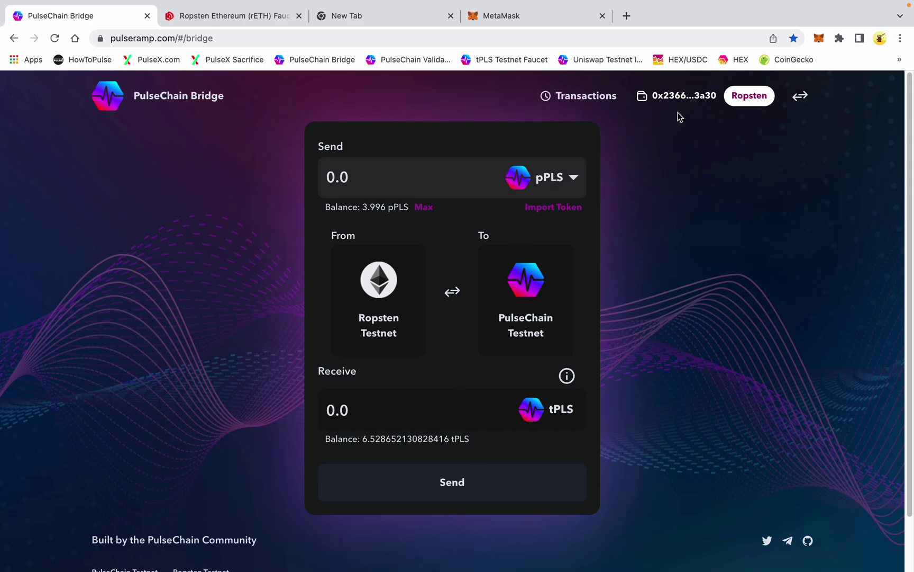
- Check the bridge's network connection and reverse its direction, approving the switch to PulseChain Testnet in MetaMask
click(735, 97)
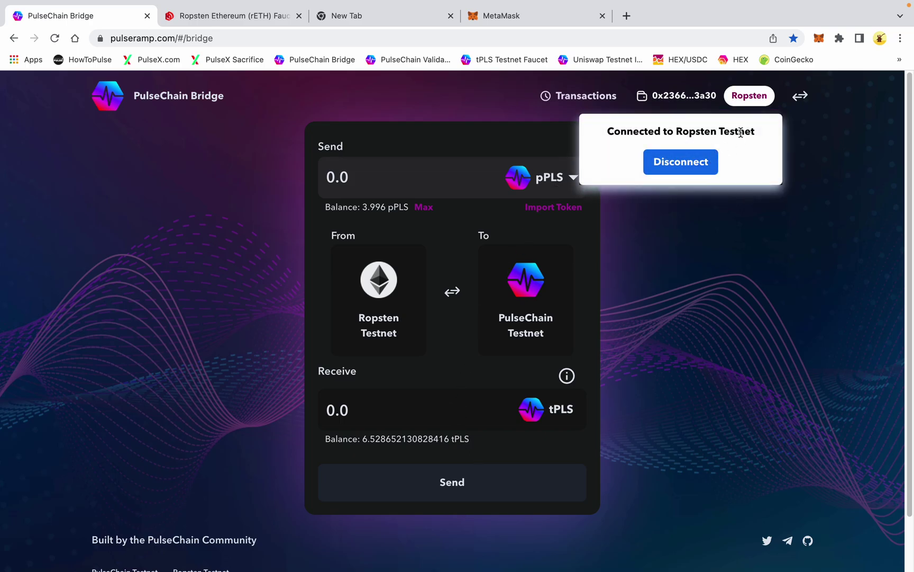
click(754, 97)
click(755, 97)
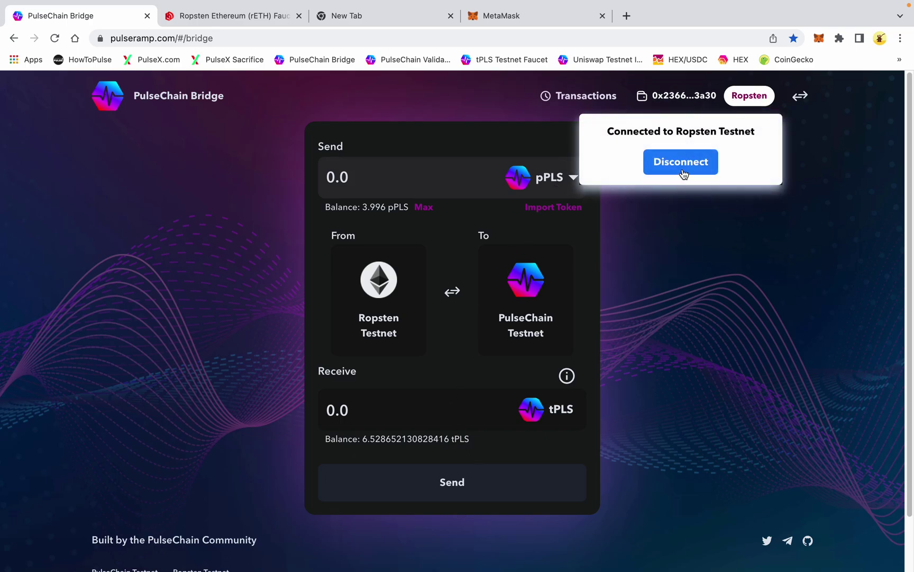
click(797, 97)
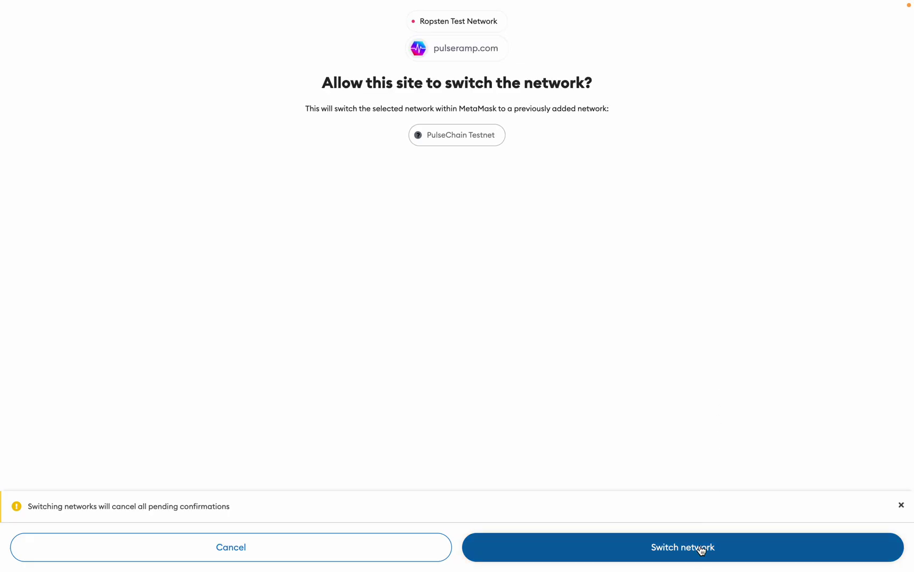
click(701, 549)
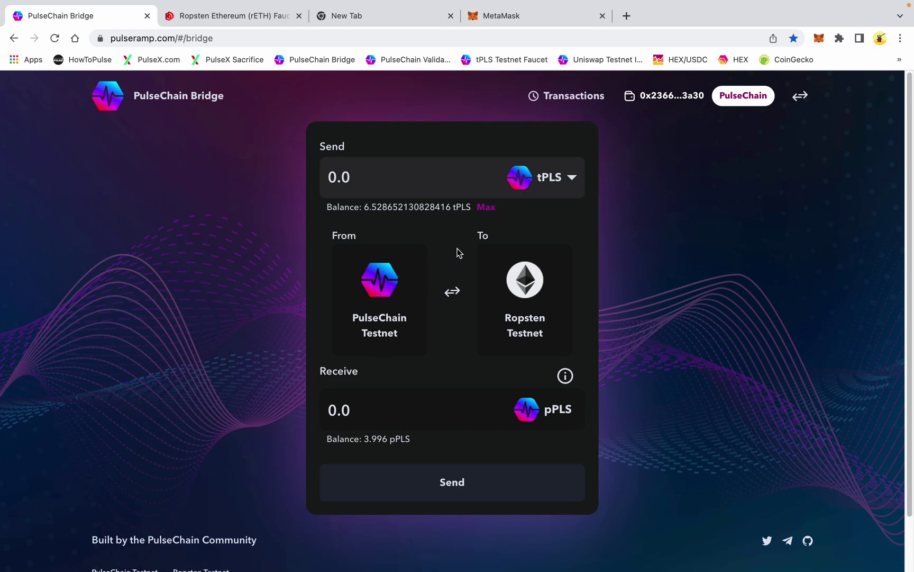
- Look through the list of assets that can be bridged from PulseChain Testnet
click(555, 185)
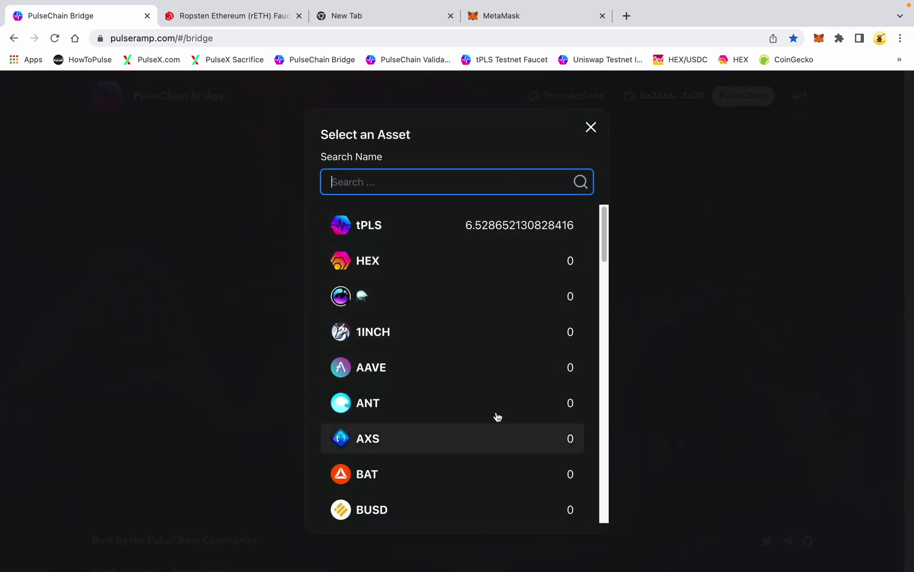
scroll(536, 333, down, 10)
scroll(536, 336, up, 10)
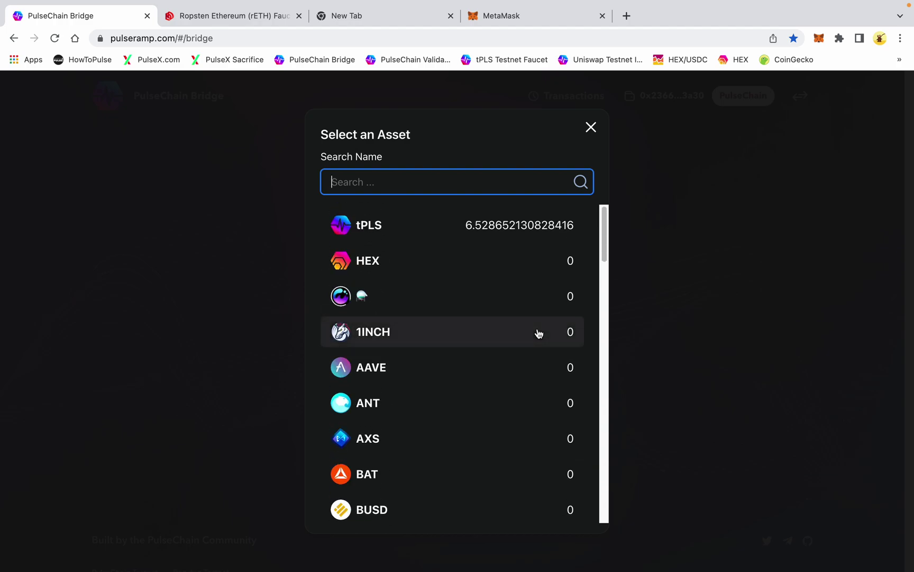
- Open the testnet Uniswap interface and connect it to MetaMask with the Trezor 1 account
click(605, 60)
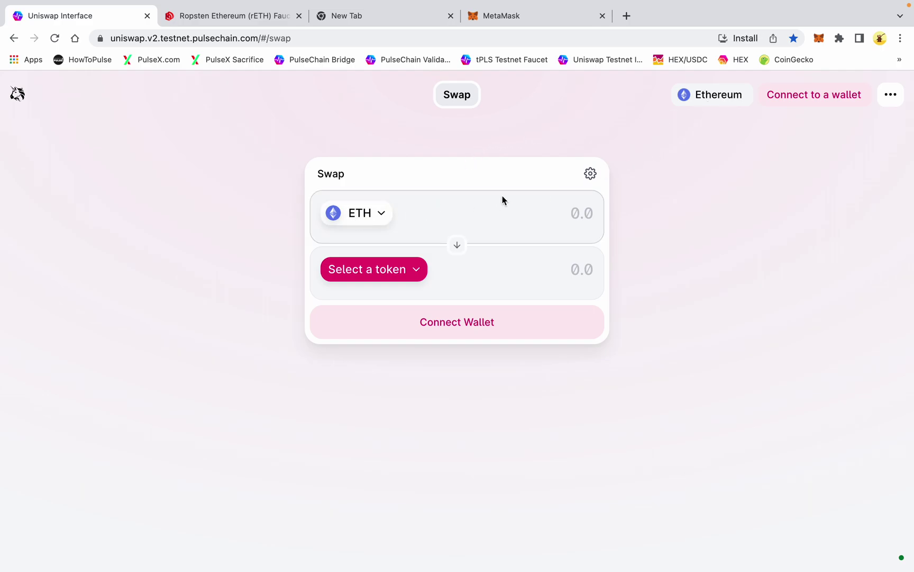
click(890, 96)
click(840, 100)
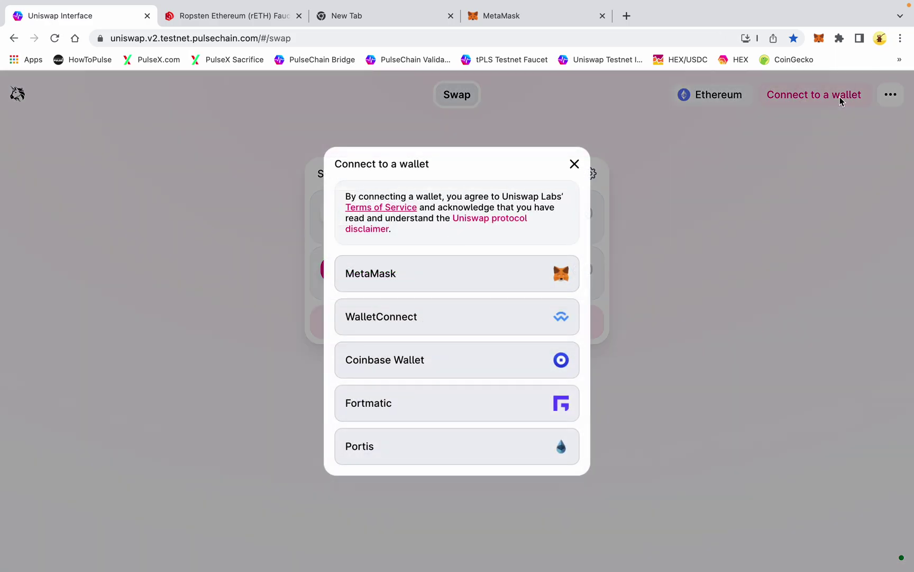
click(535, 281)
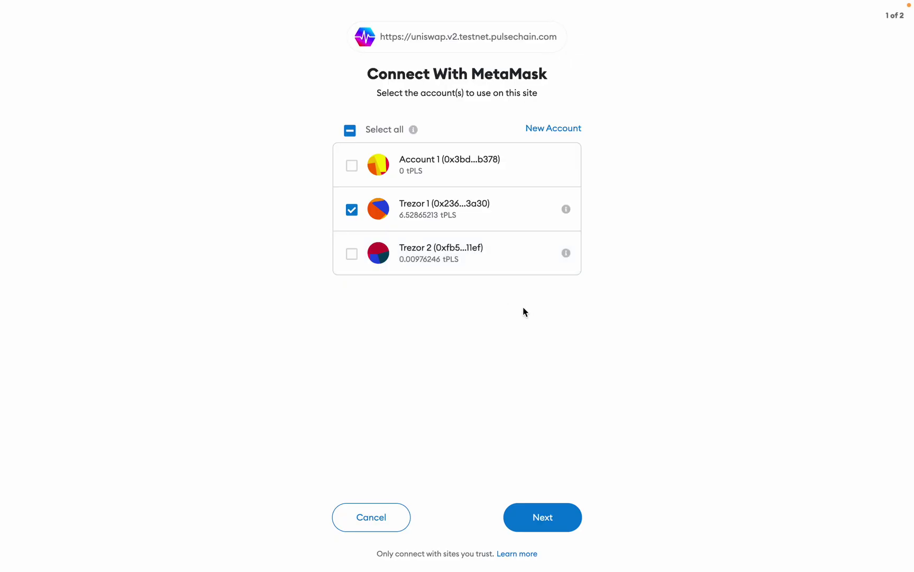
click(547, 520)
click(869, 210)
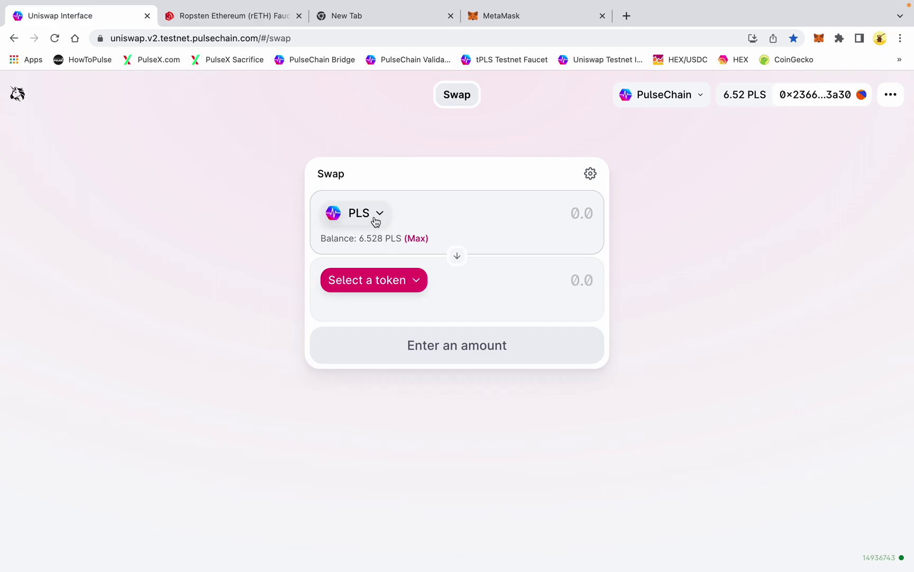
- Set up a swap of 5 PLS for HEX
click(395, 282)
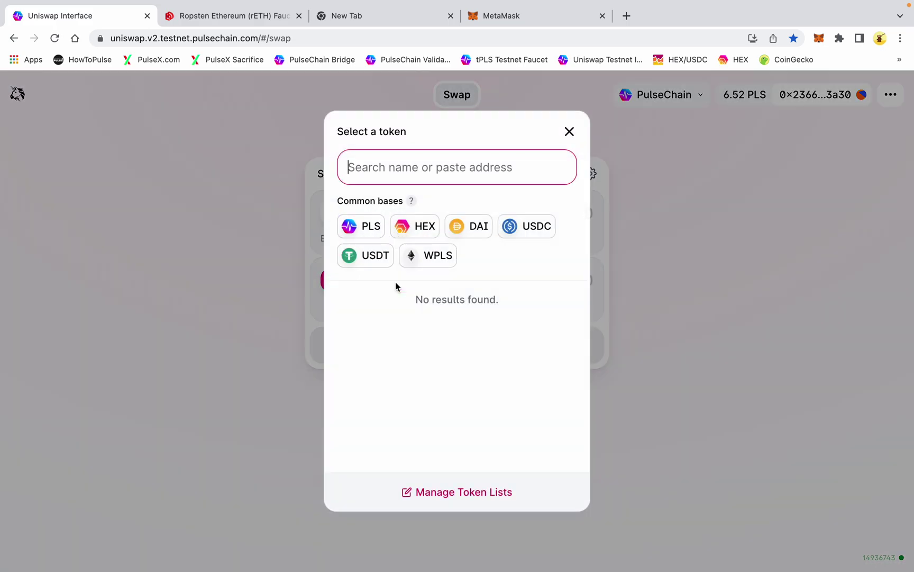
click(413, 241)
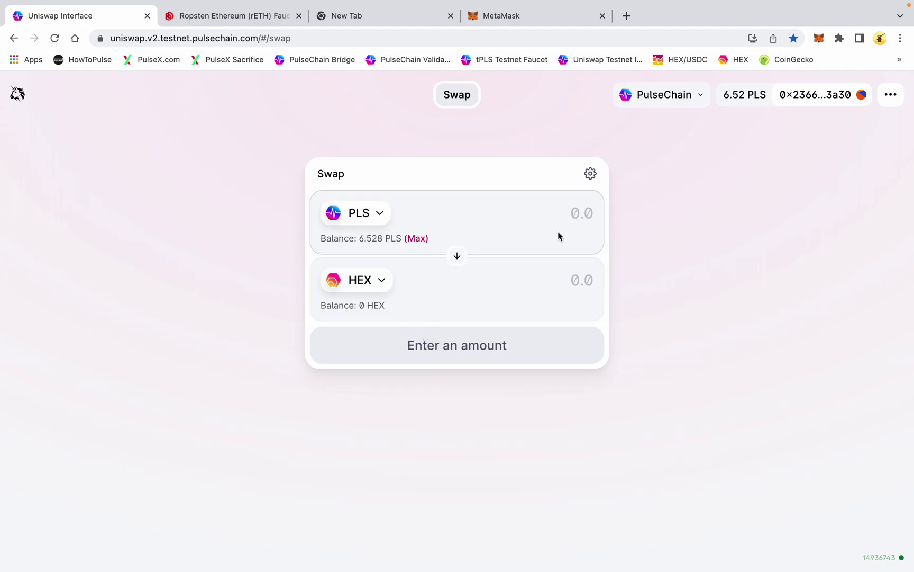
text(5)
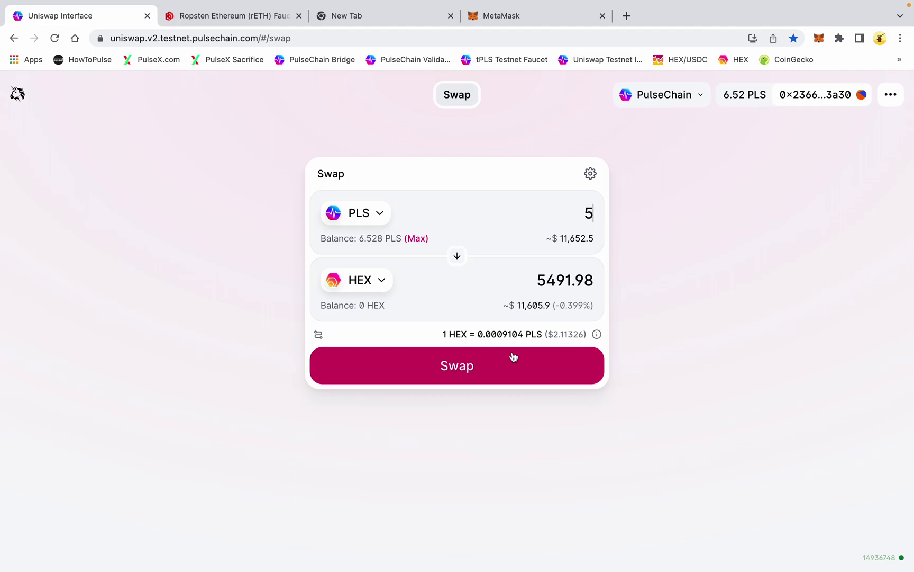
- Submit the PLS to HEX swap, approve it in MetaMask and Trezor Connect, and dismiss the transaction notices
click(472, 368)
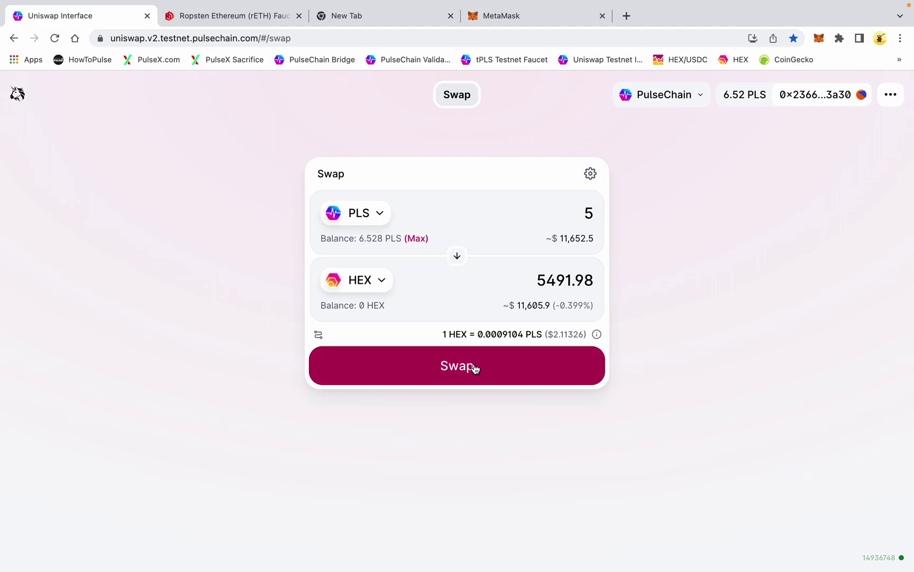
click(484, 465)
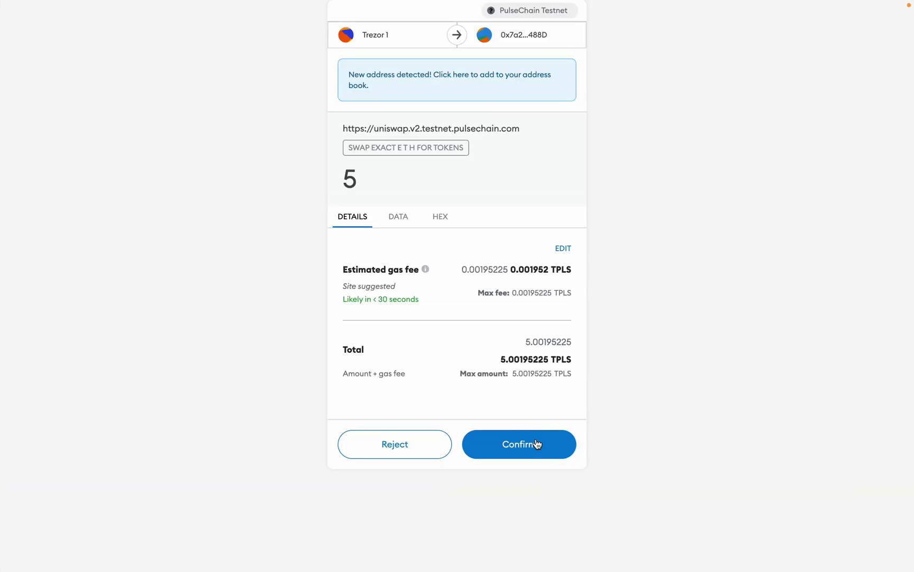
click(535, 446)
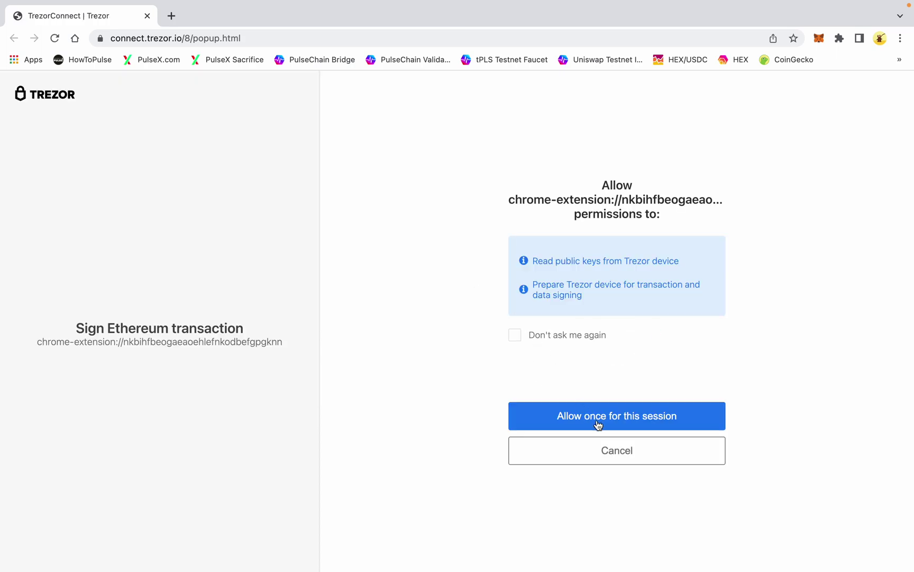
click(598, 425)
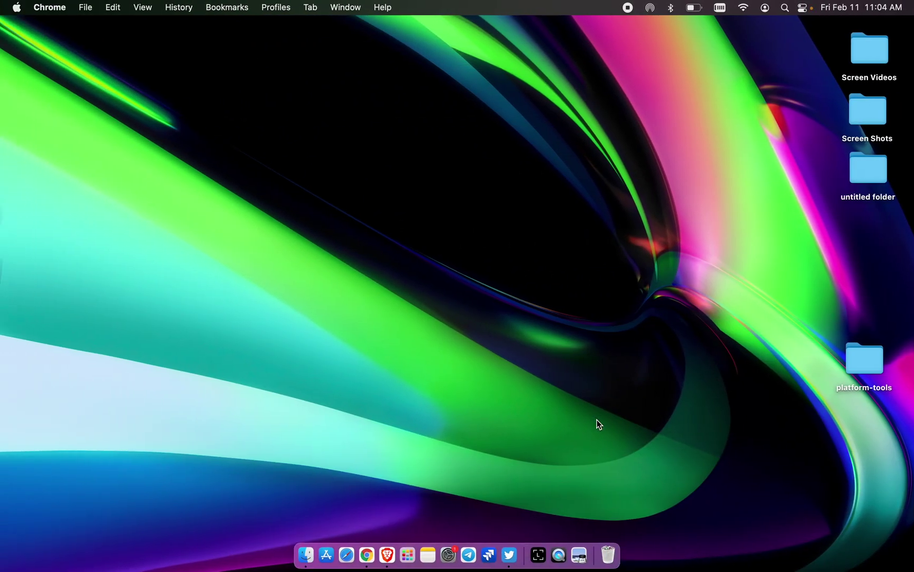
click(367, 554)
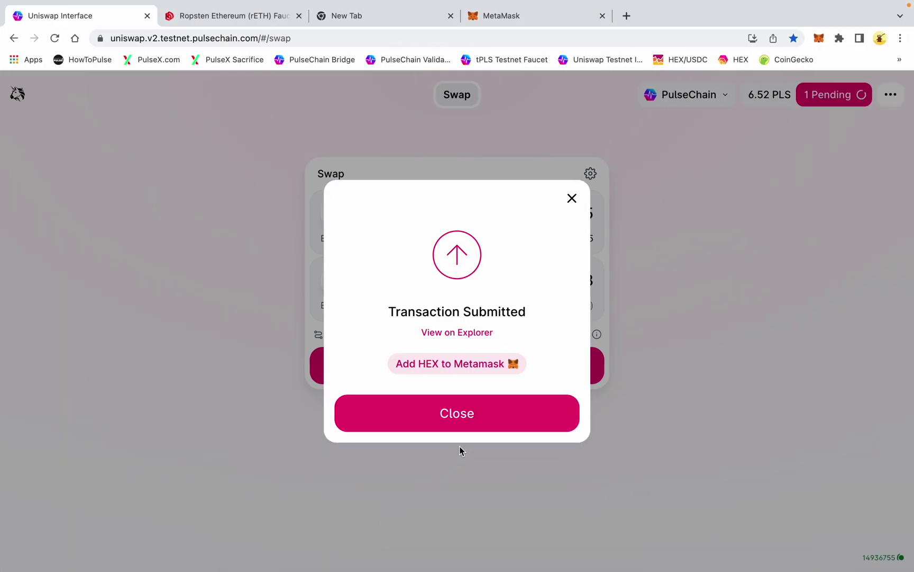
click(474, 416)
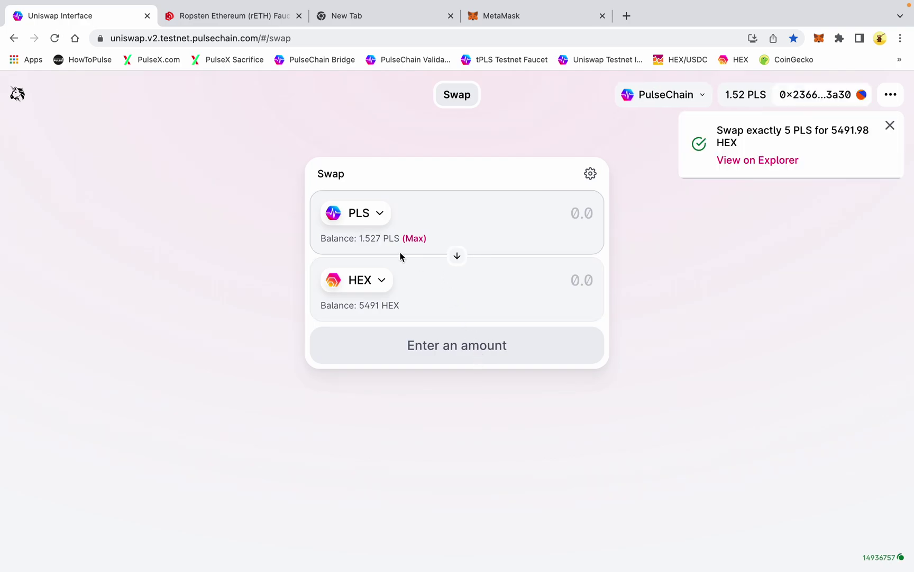
click(891, 127)
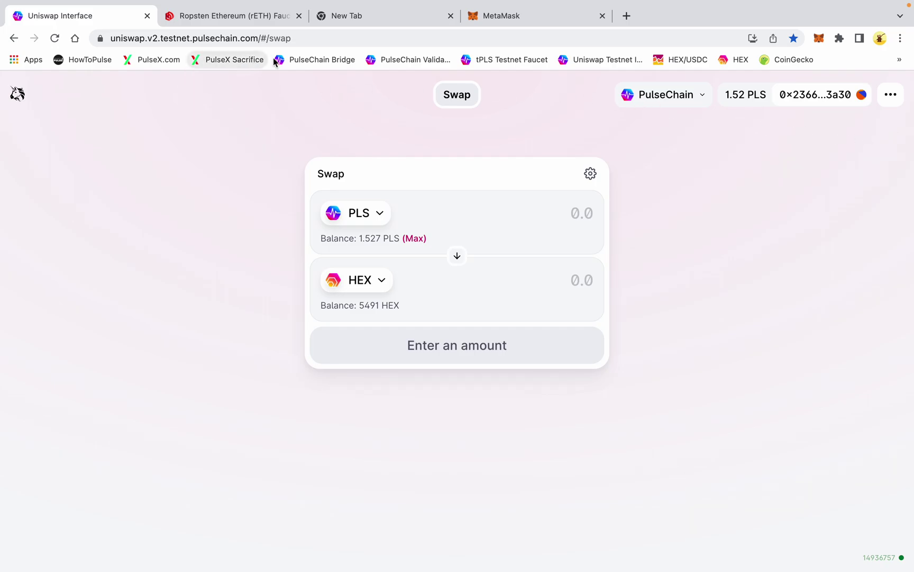
- Open the PulseChain Bridge and choose to send the maximum HEX balance from PulseChain Testnet to Ropsten Testnet
click(296, 59)
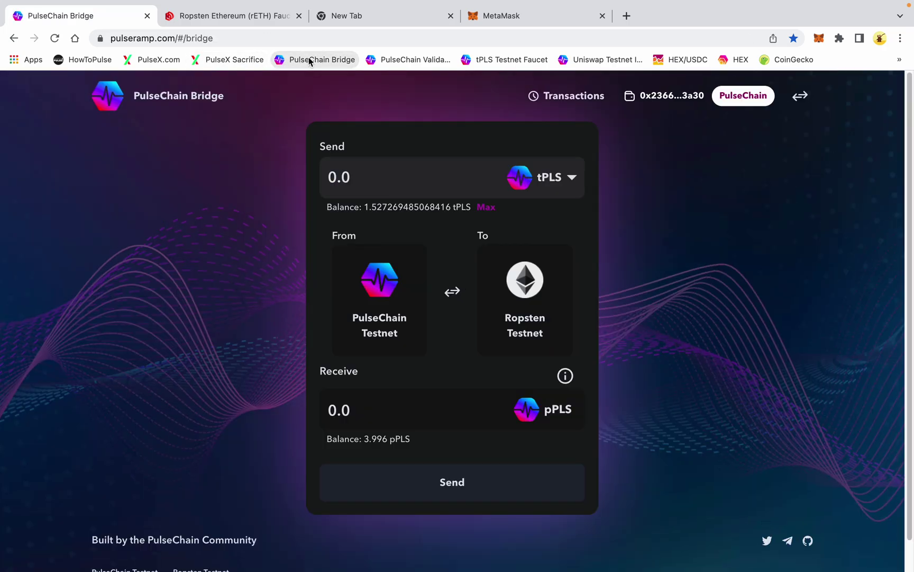
click(557, 176)
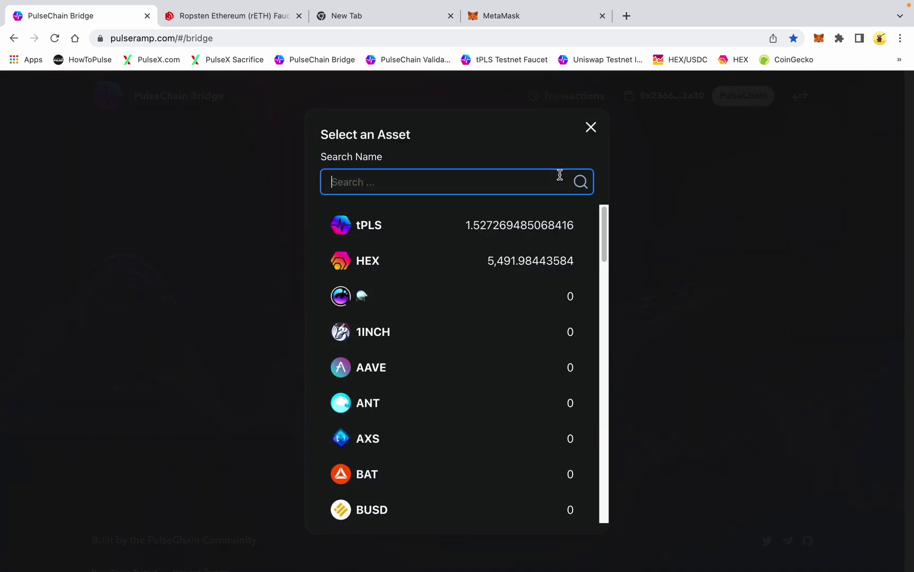
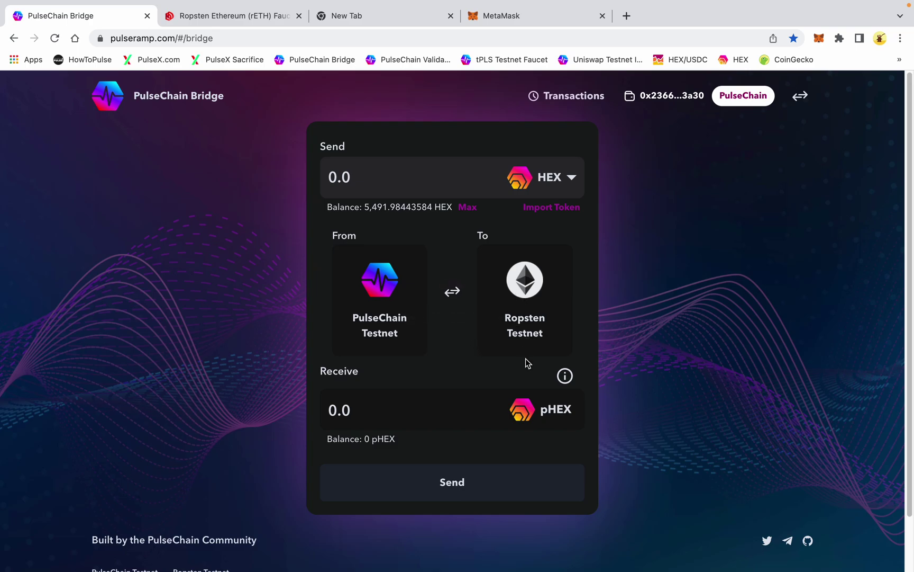
click(405, 180)
click(473, 214)
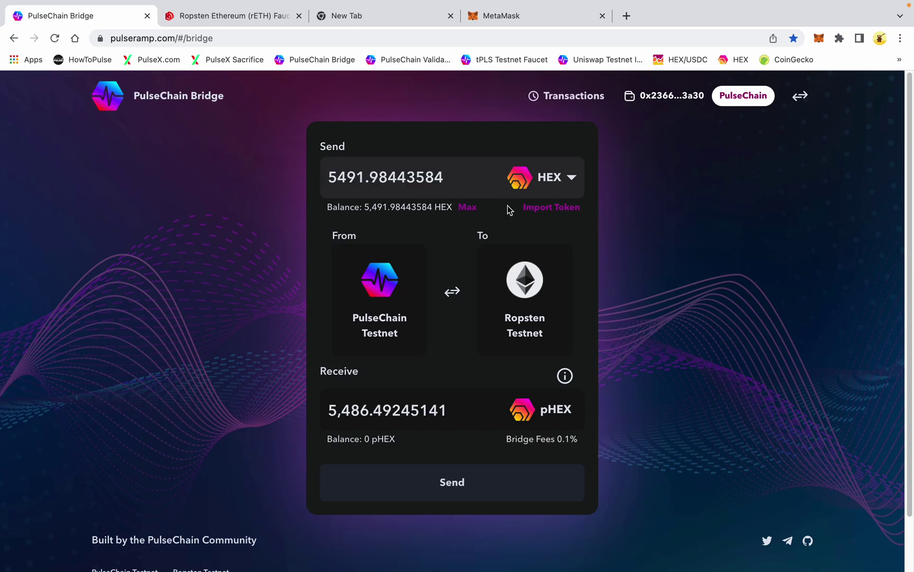
- Start the HEX transfer and authorize the bridge to access the HEX, approving in MetaMask and Trezor Connect
click(479, 483)
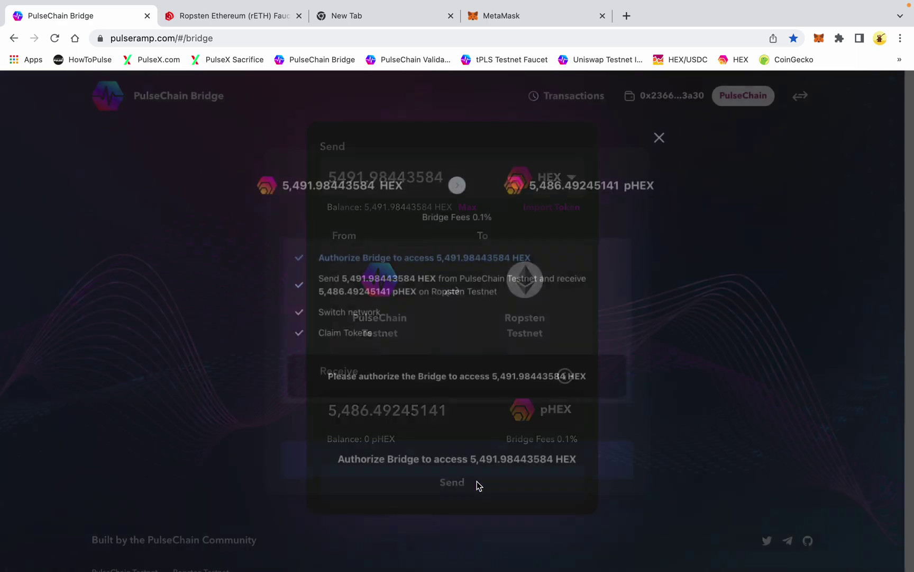
click(492, 468)
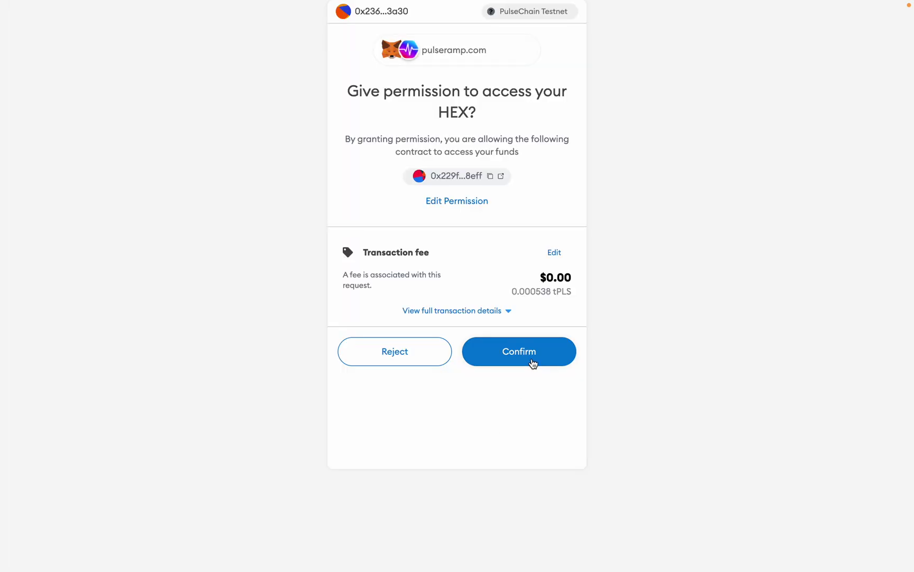
click(532, 363)
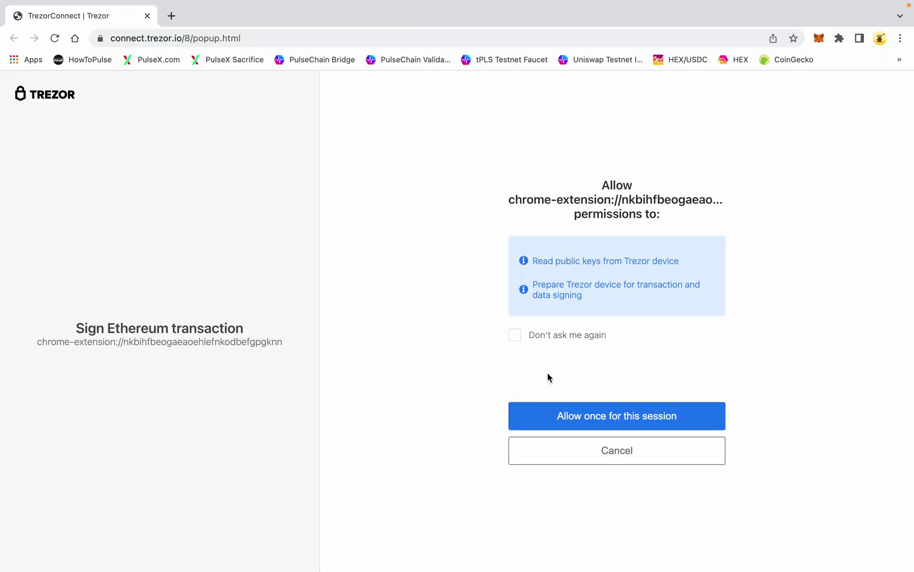
click(568, 415)
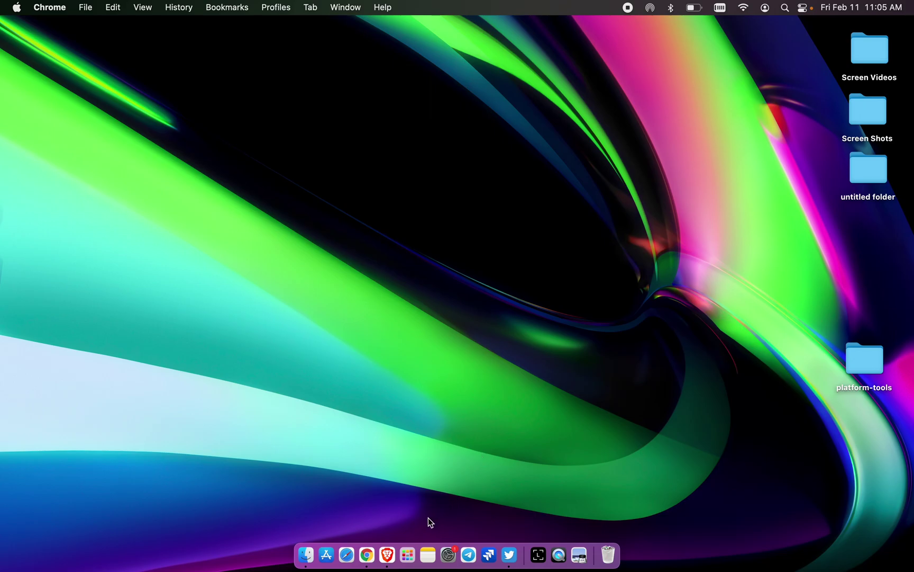
click(369, 554)
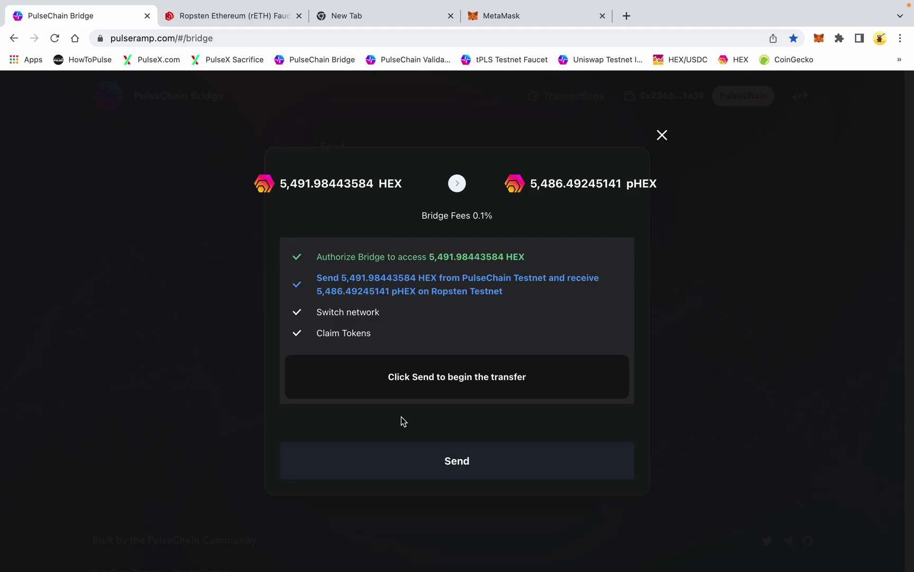
- Send the authorized HEX across the bridge, approving the relay transaction in MetaMask and Trezor Connect
click(426, 460)
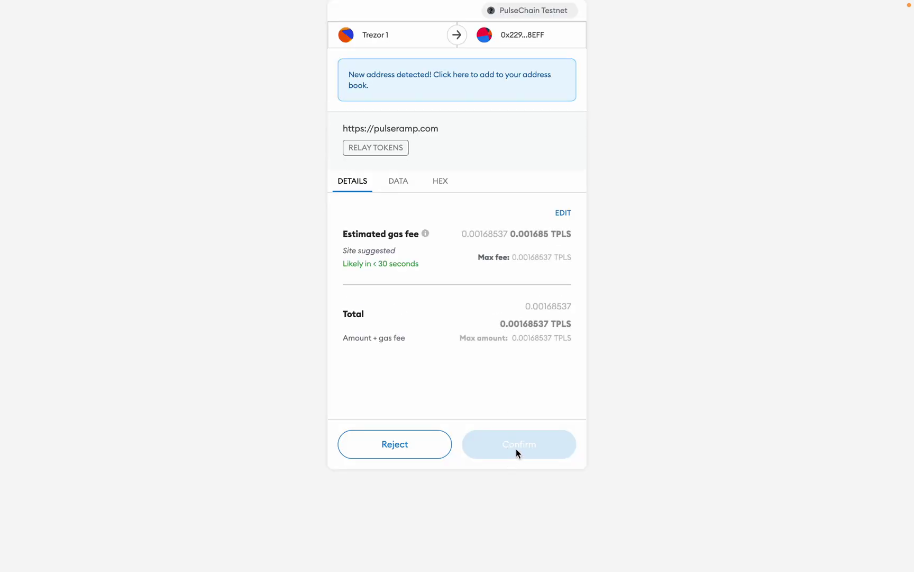
click(516, 445)
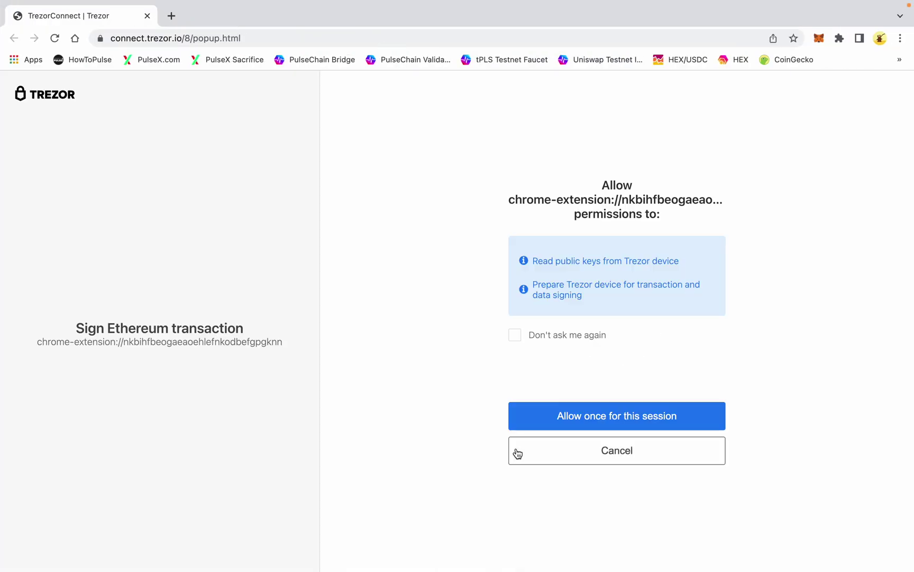
click(554, 421)
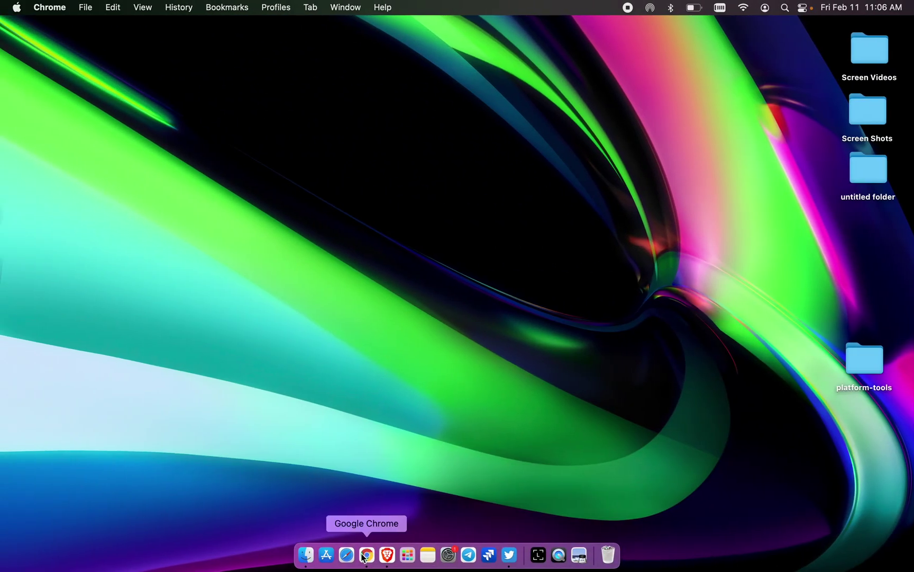
click(366, 557)
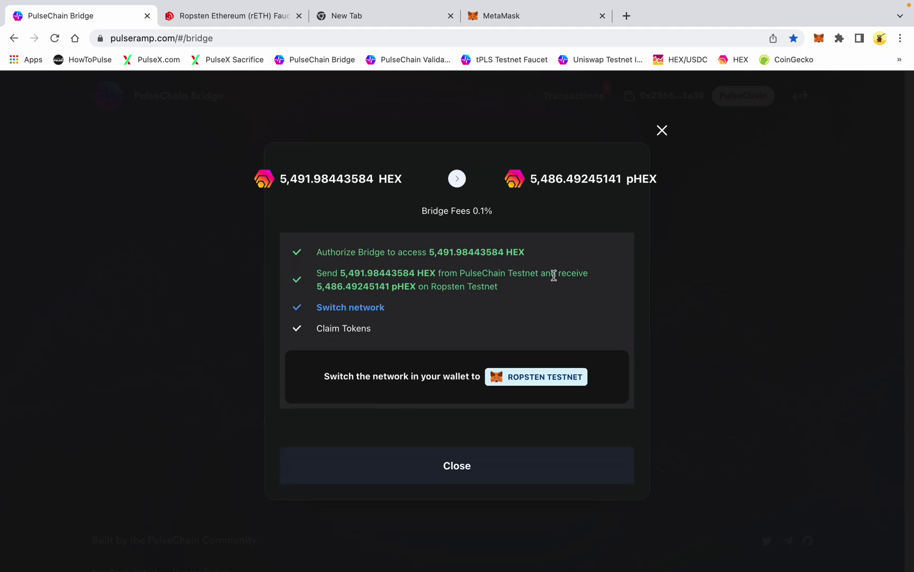
- Switch the wallet to Ropsten Testnet and claim the bridged pHEX, approving the claim in MetaMask and Trezor Connect
click(538, 377)
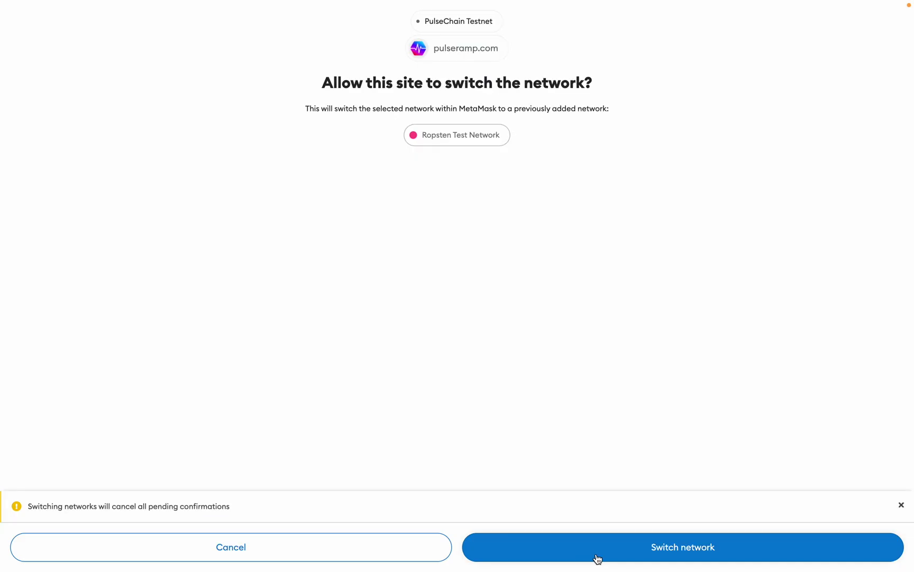
click(597, 556)
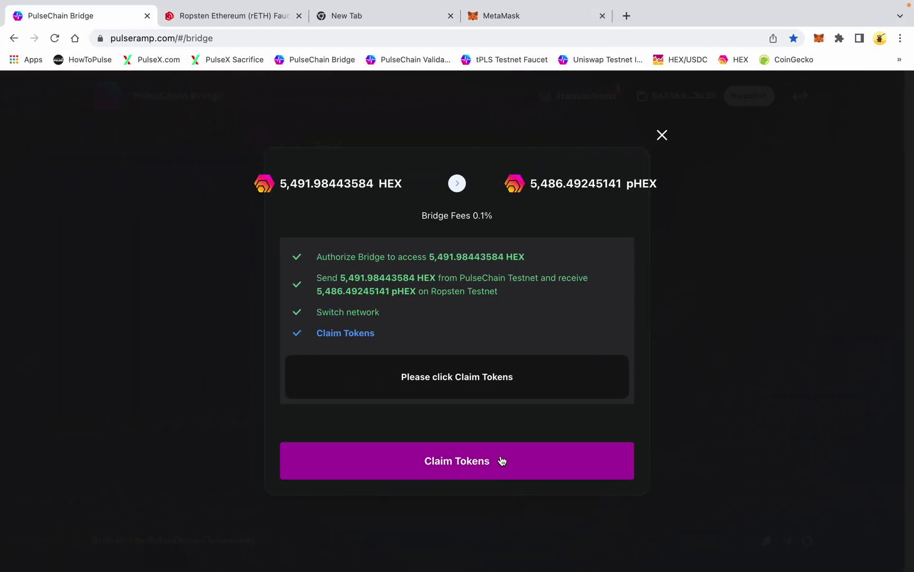
click(500, 458)
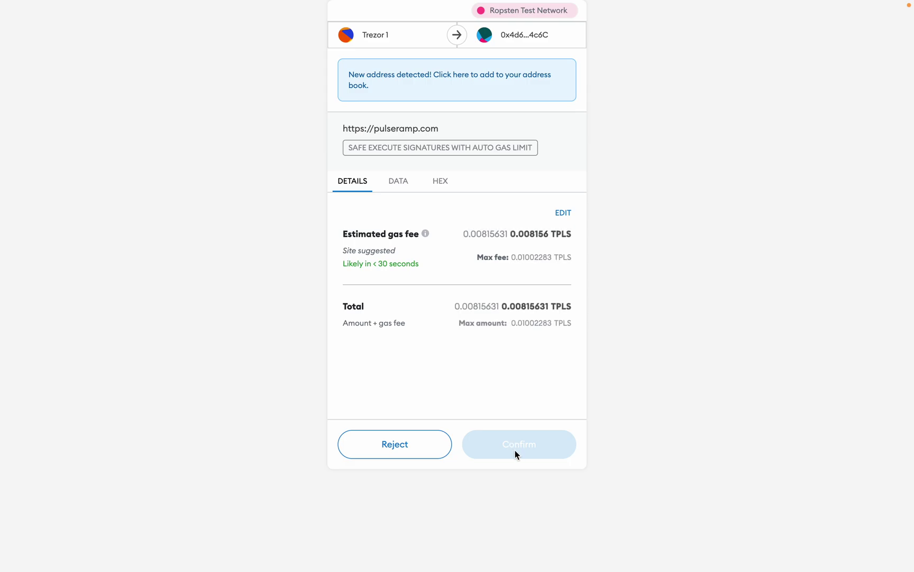
click(517, 447)
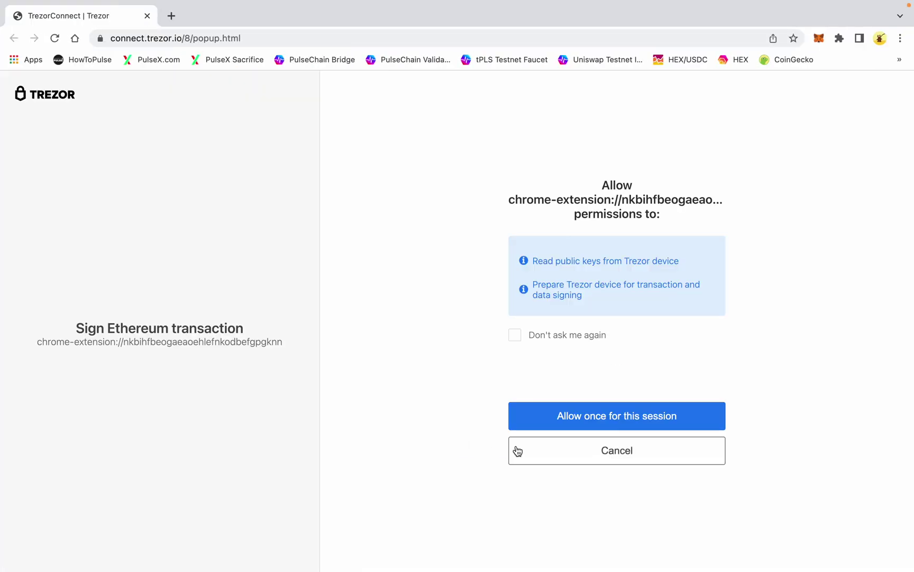
click(544, 416)
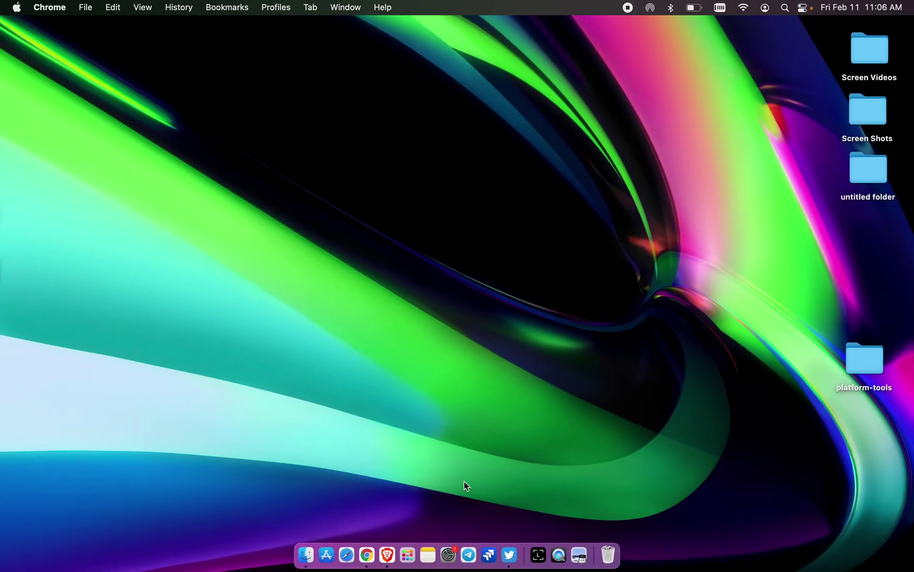
click(375, 552)
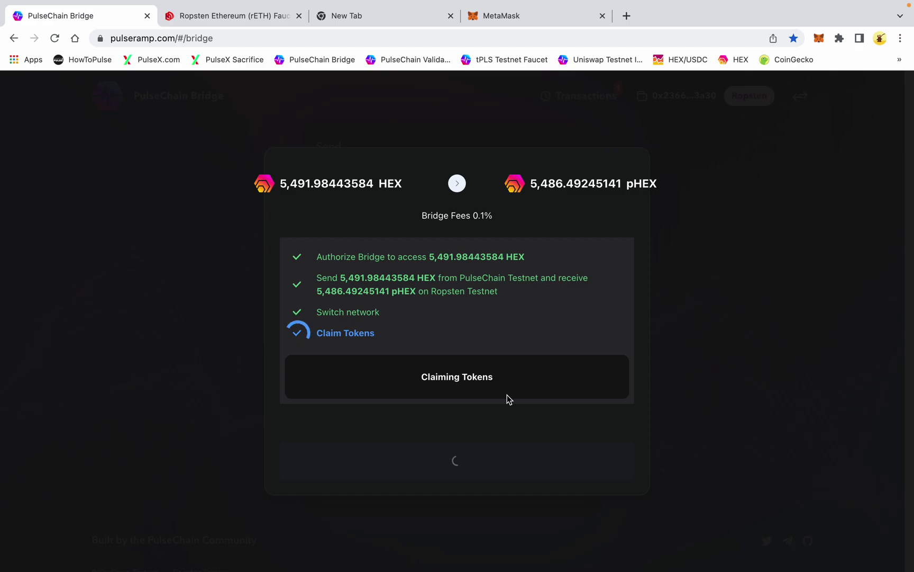
- Check the Trezor 1 token balances on the Ropsten network in MetaMask and return to the bridge transfer
mouse_move(742, 5)
click(515, 20)
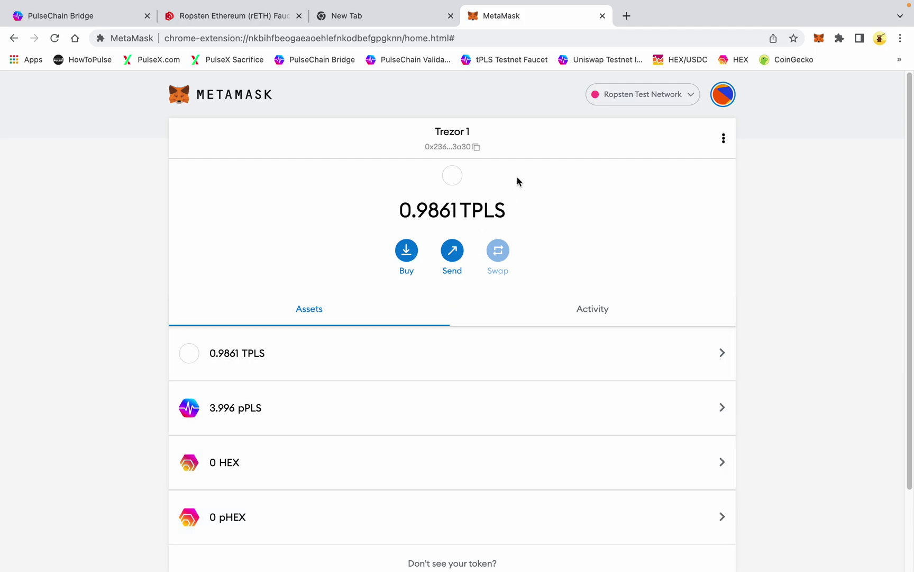
click(105, 19)
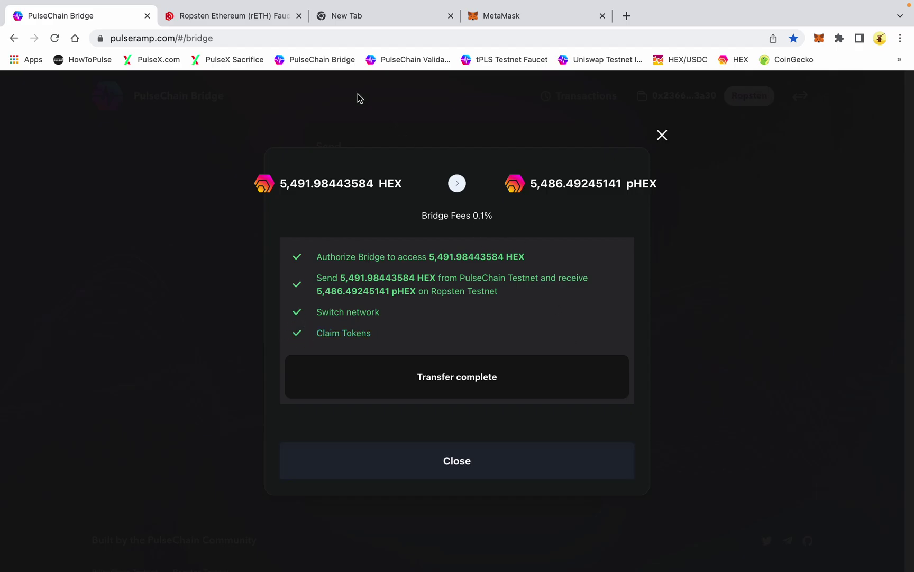
- Close the HEX transfer dialog and check the Trezor 1 token balances on PulseChain Testnet and Ropsten in MetaMask
click(458, 472)
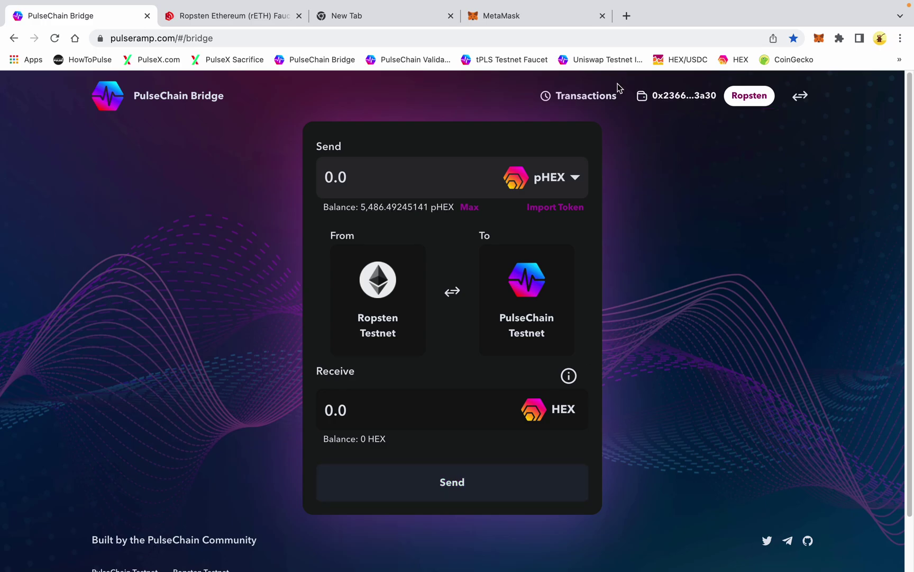
click(559, 18)
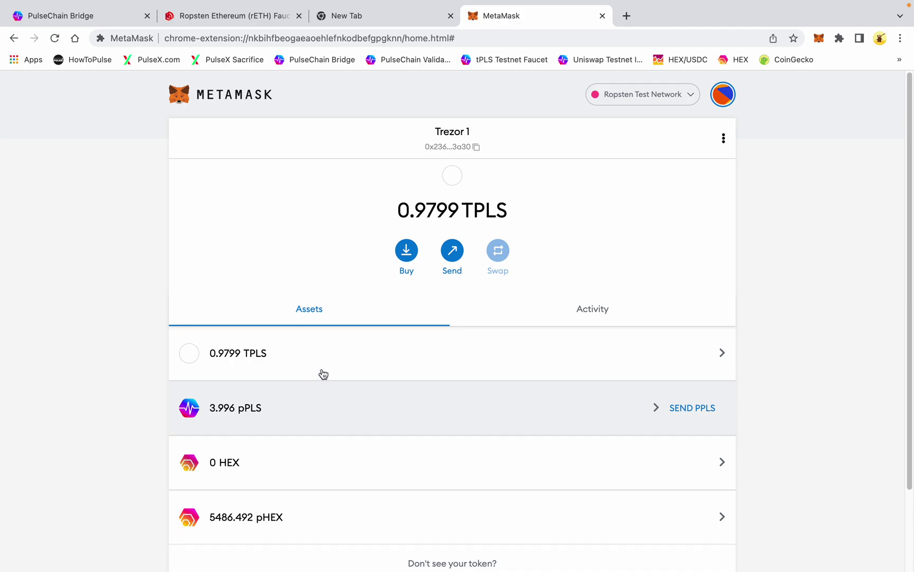
click(626, 94)
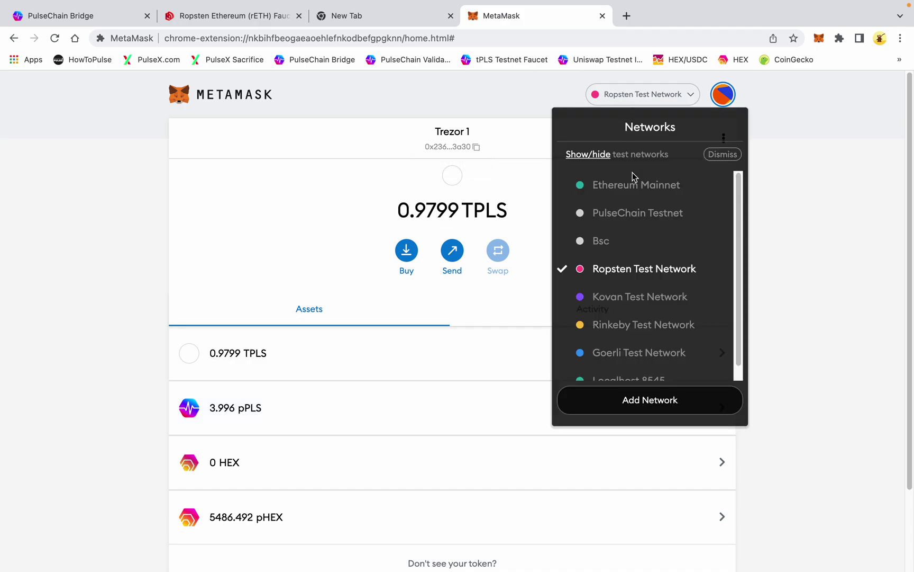
click(634, 212)
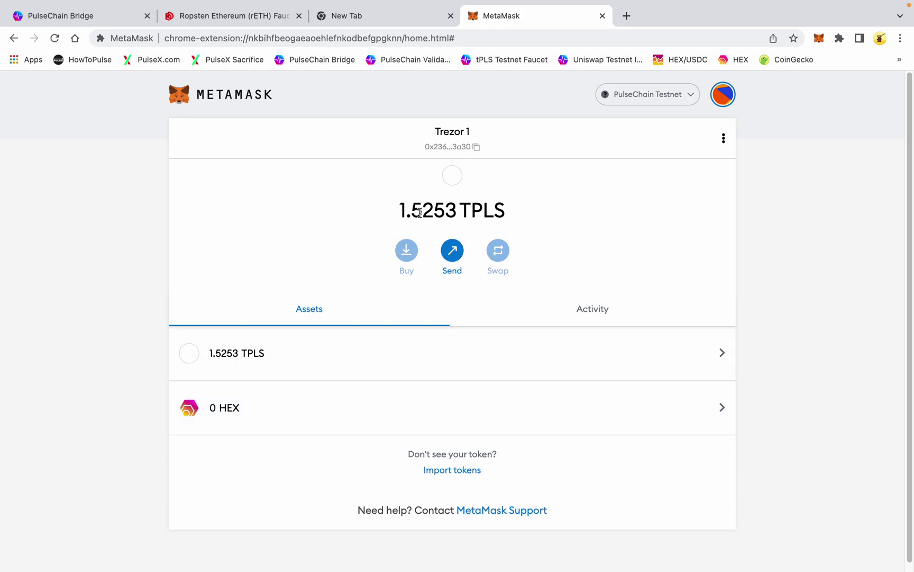
mouse_move(249, 403)
click(639, 94)
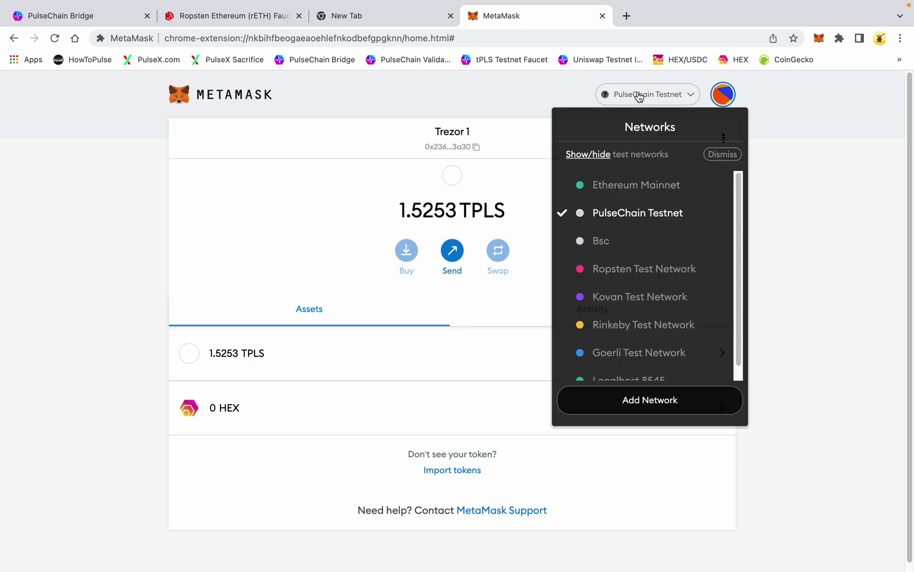
click(621, 268)
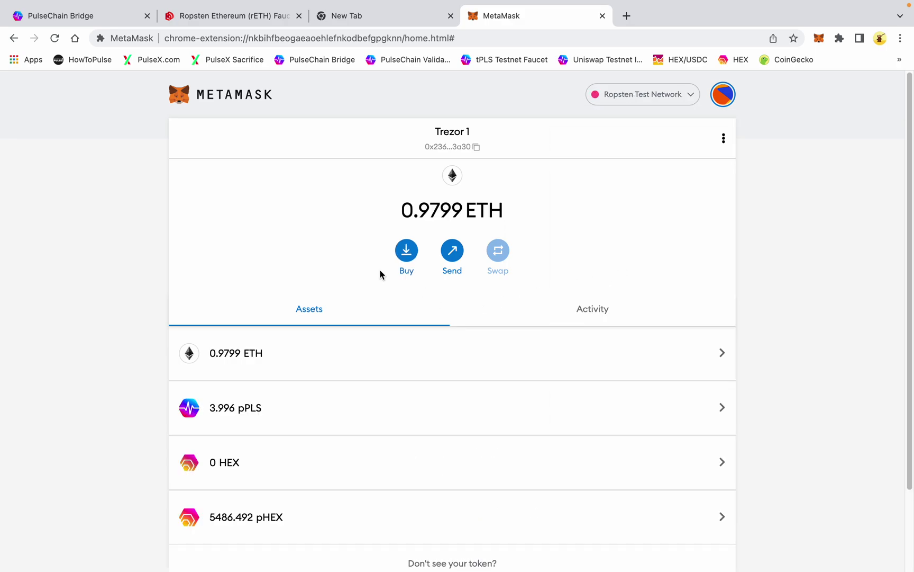
scroll(381, 274, down, 2)
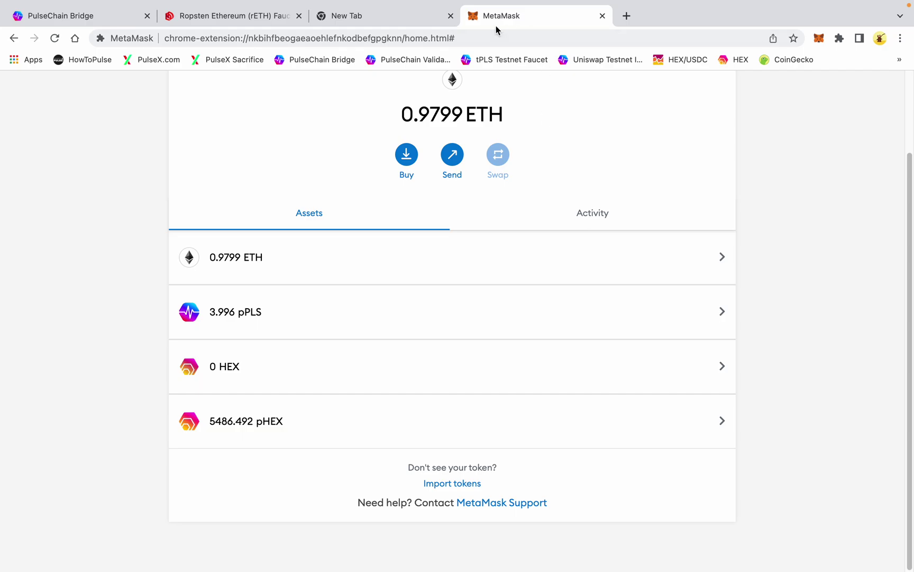
- Bridge the maximum 5486.49245141 pHEX from Ropsten to PulseChain Testnet, approving the transaction in MetaMask and Trezor Connect
click(101, 23)
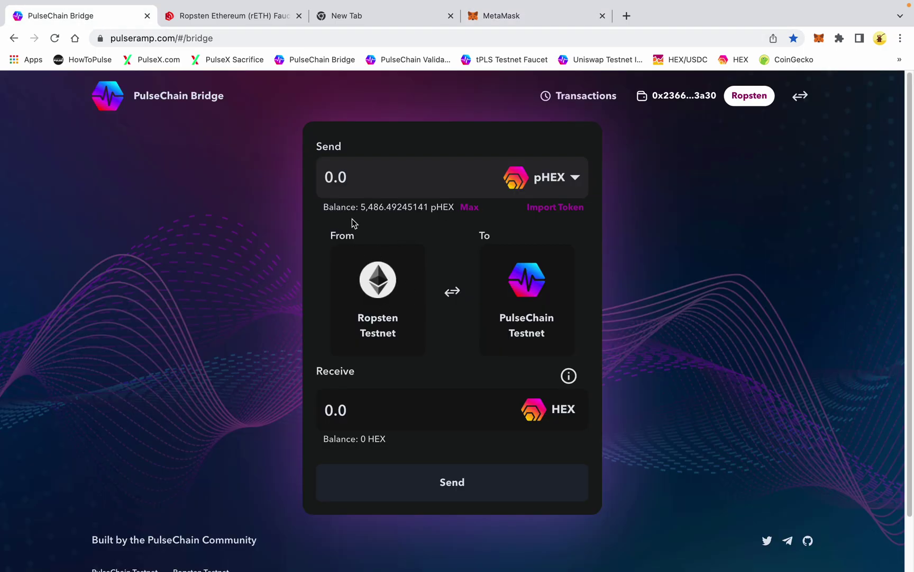
click(469, 207)
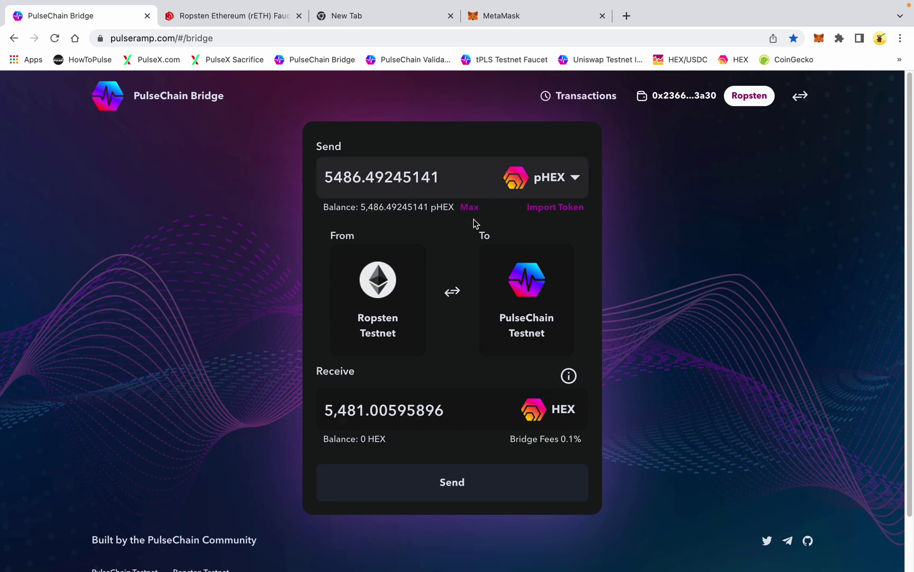
click(478, 487)
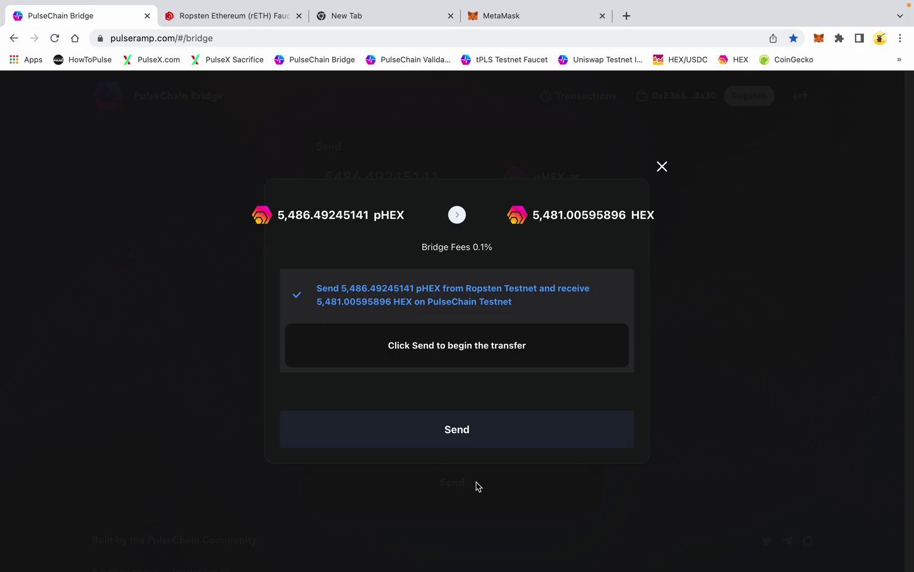
click(467, 442)
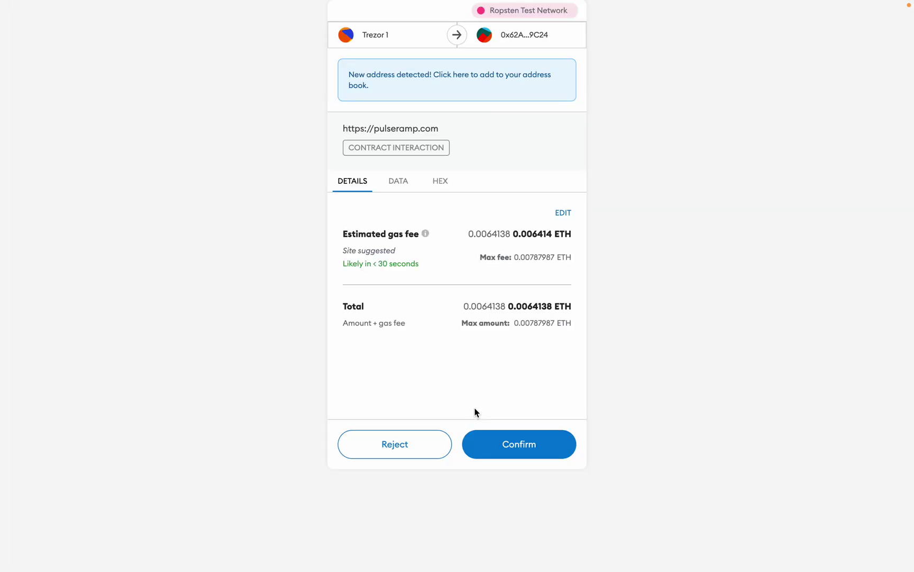
click(509, 447)
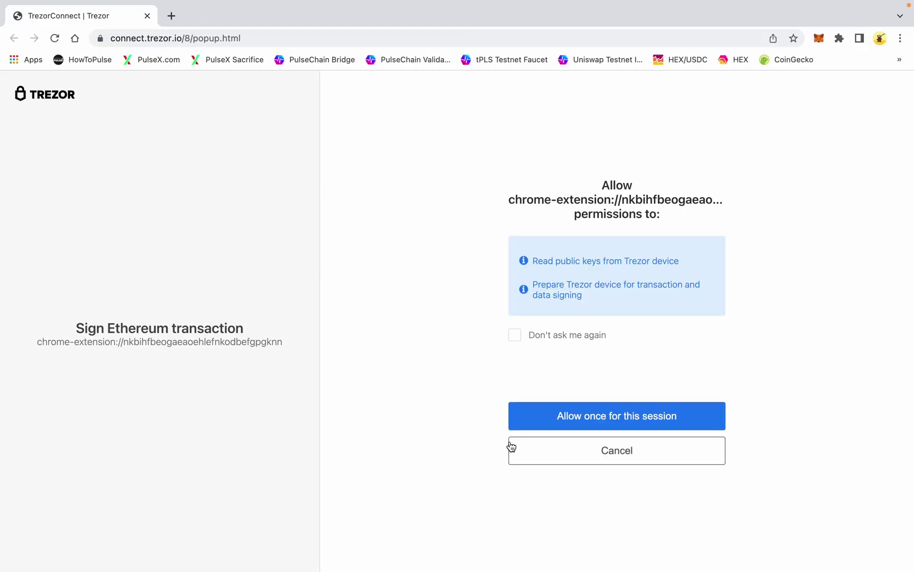
click(584, 422)
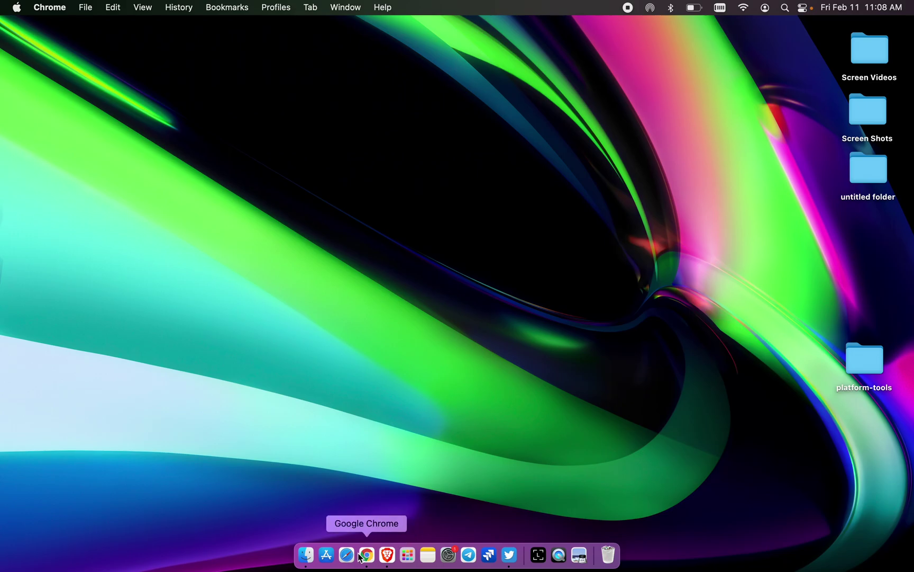
click(368, 555)
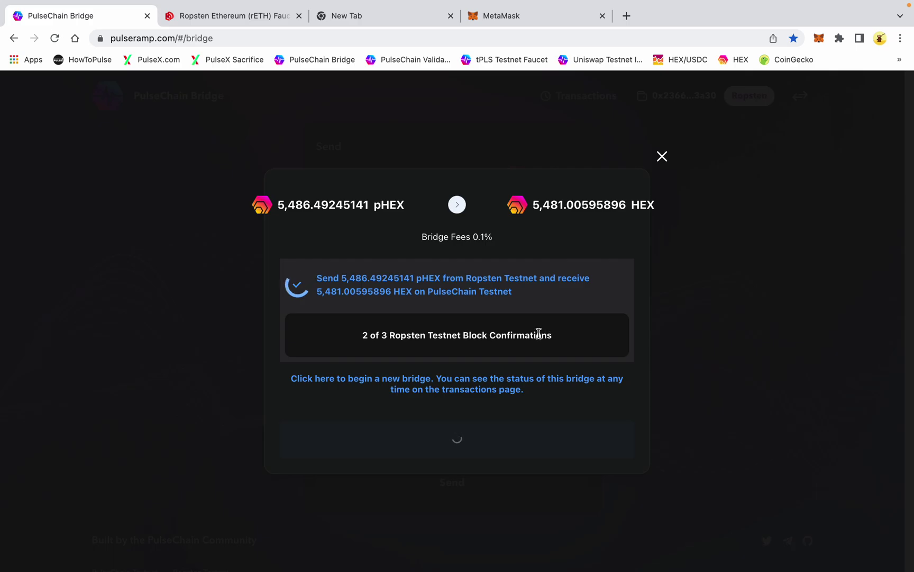
- Begin a new bridge and send the maximum 3.996 pPLS from Ropsten to PulseChain Testnet, approving it in MetaMask and Trezor Connect
click(456, 385)
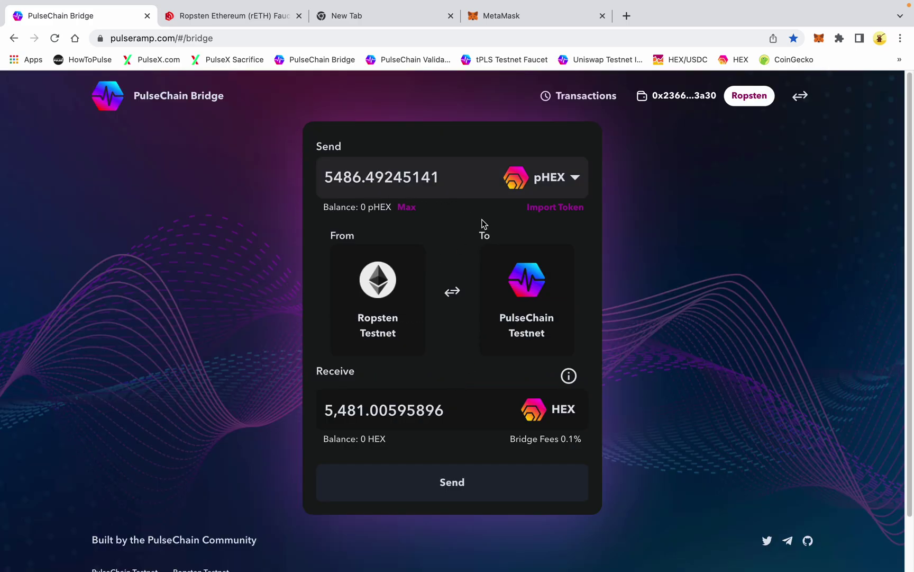
click(558, 181)
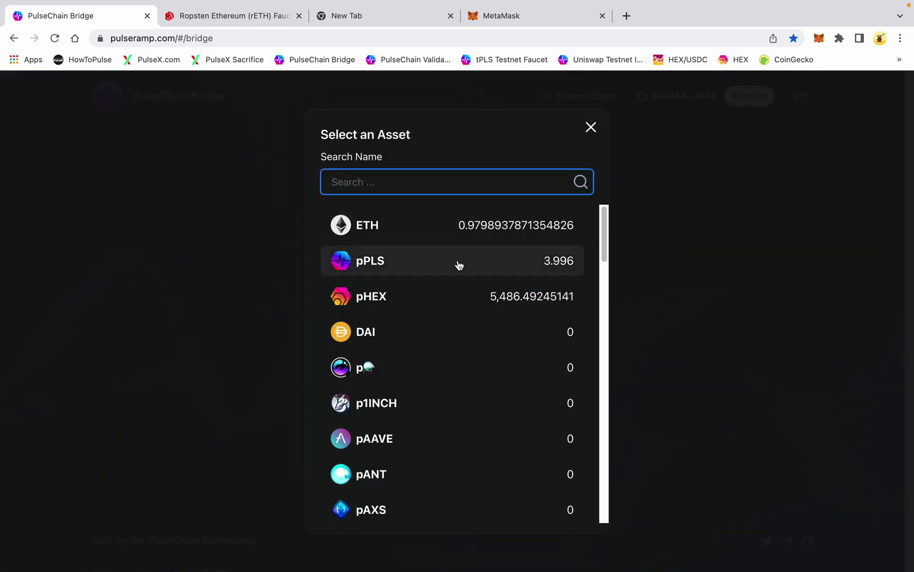
click(485, 283)
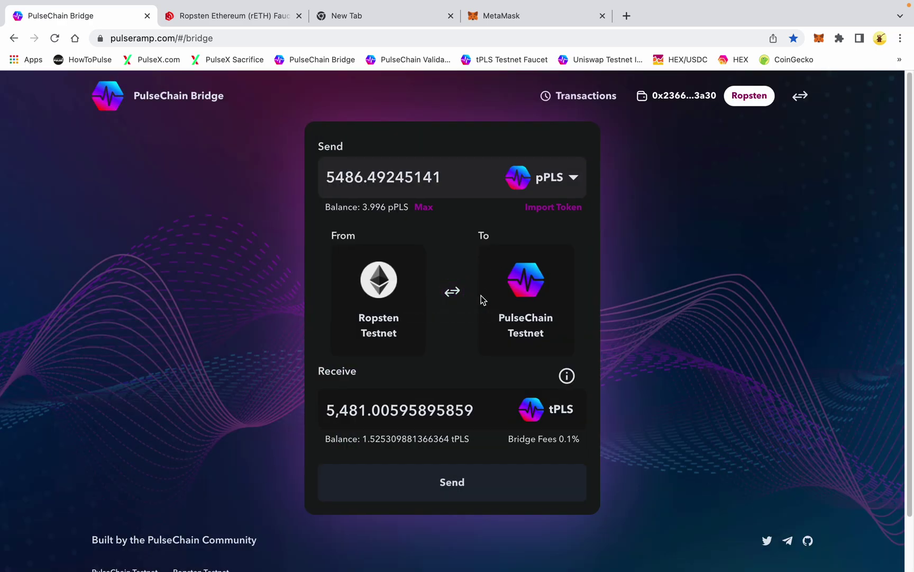
click(426, 208)
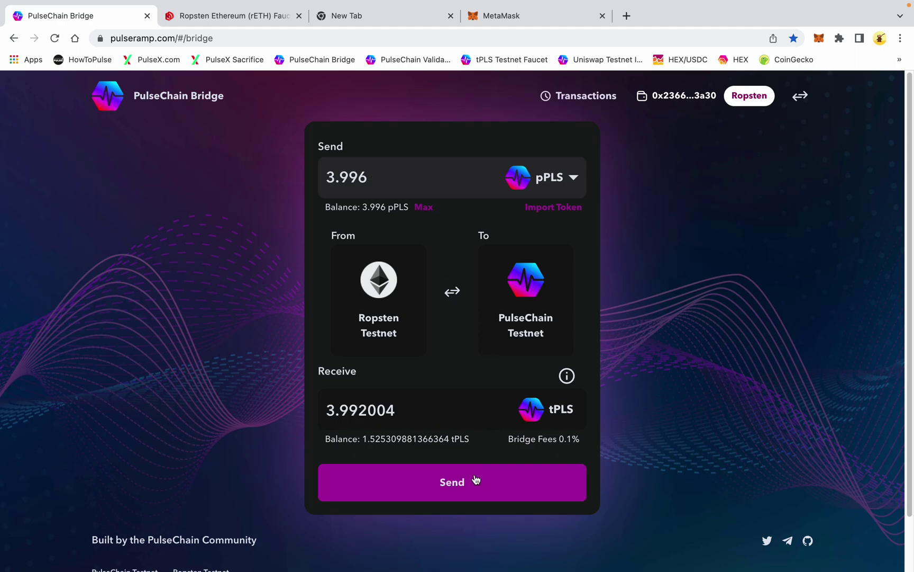
click(475, 479)
click(468, 437)
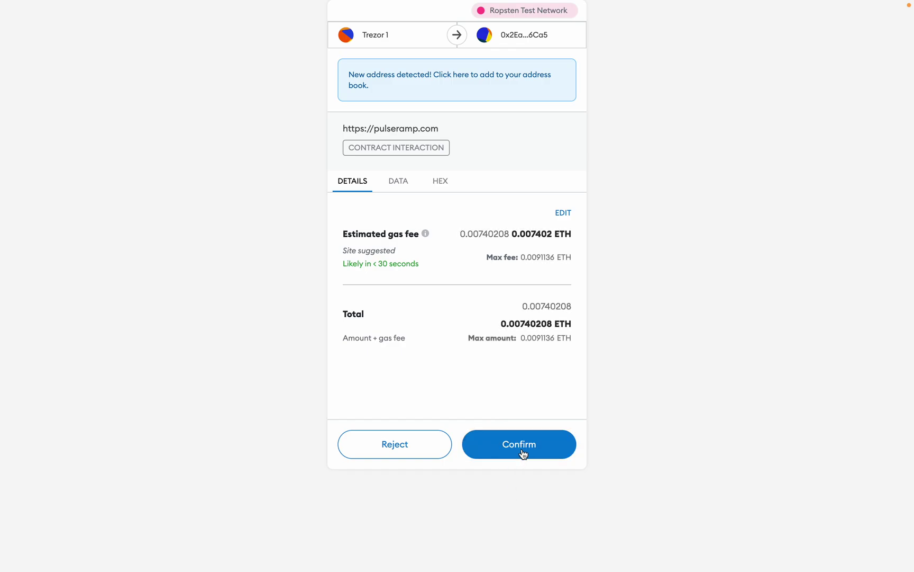
click(522, 449)
click(545, 417)
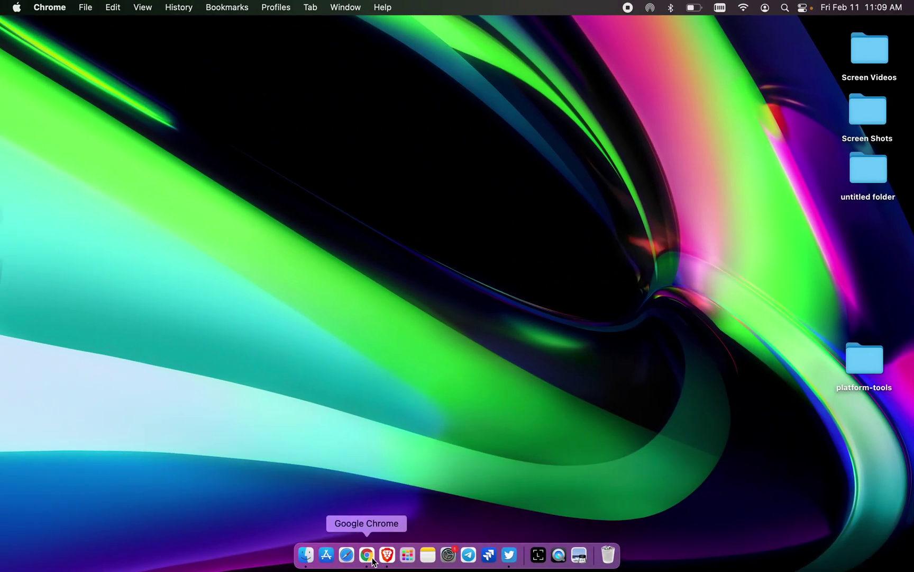
click(373, 560)
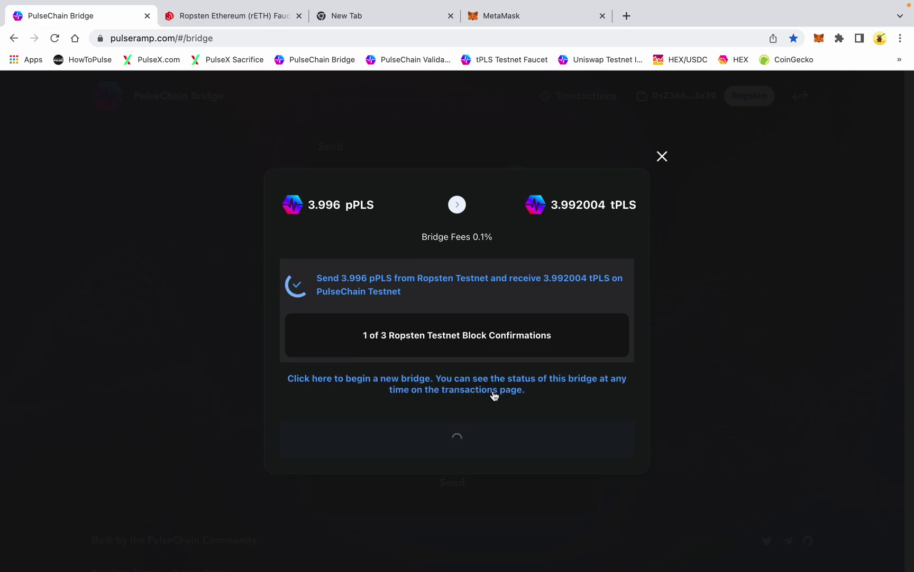
click(662, 157)
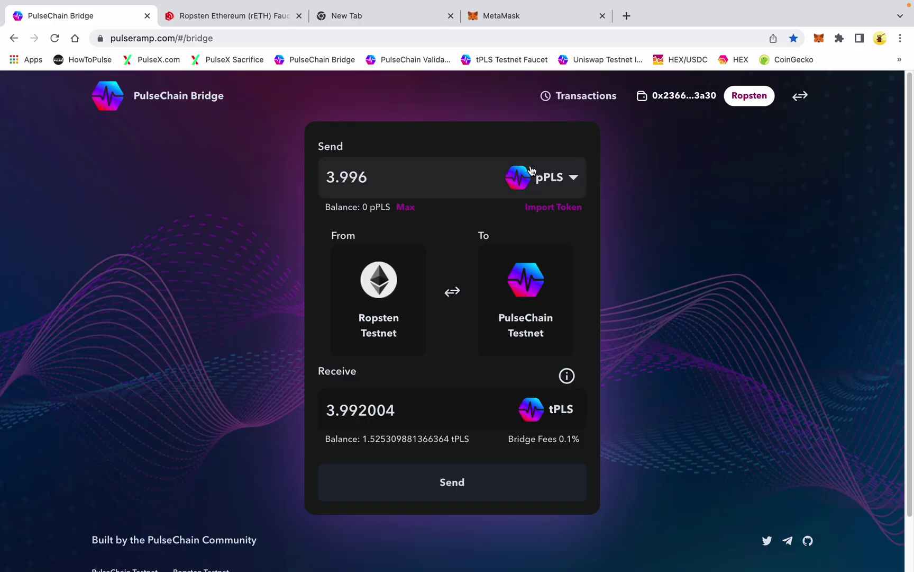
- Review the status of past transfers in the bridge's transaction history and return to the bridge form
click(575, 97)
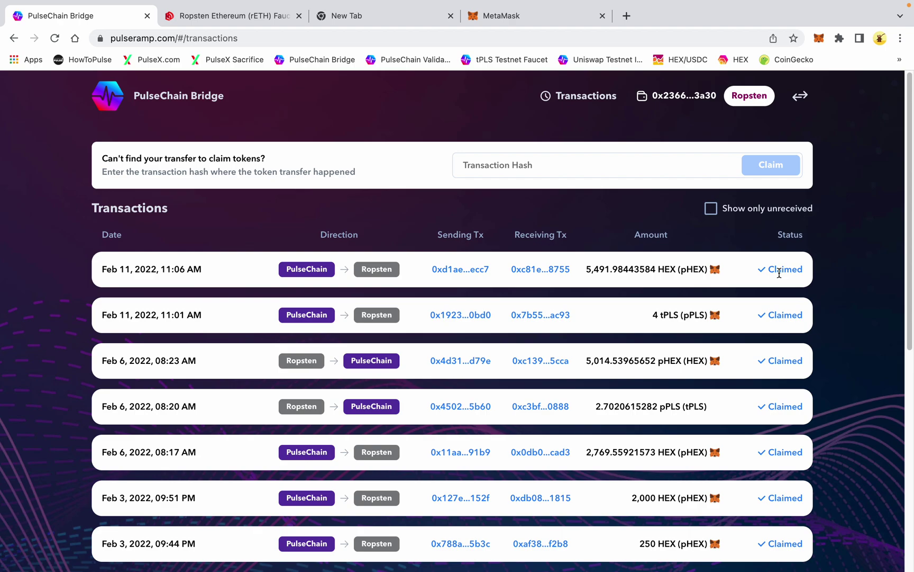
scroll(690, 348, down, 7)
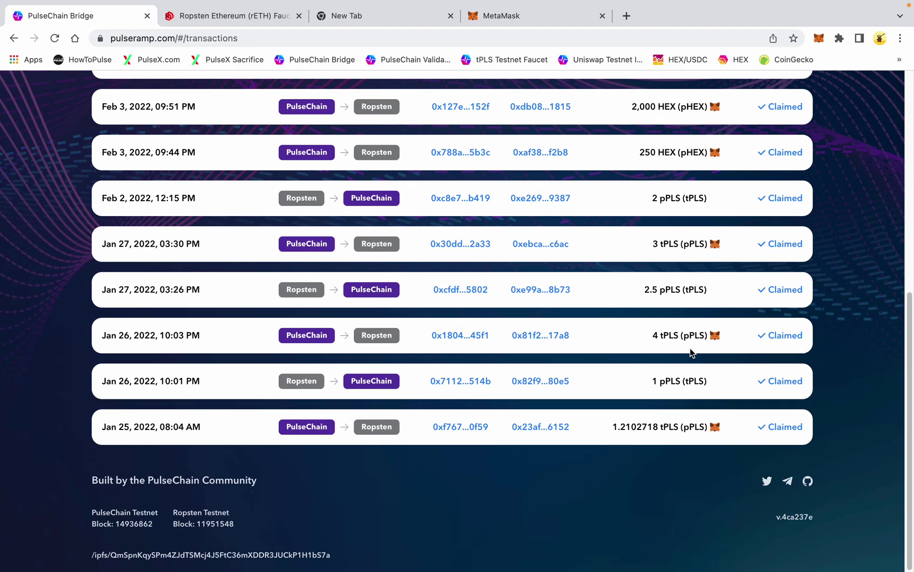
scroll(690, 347, up, 7)
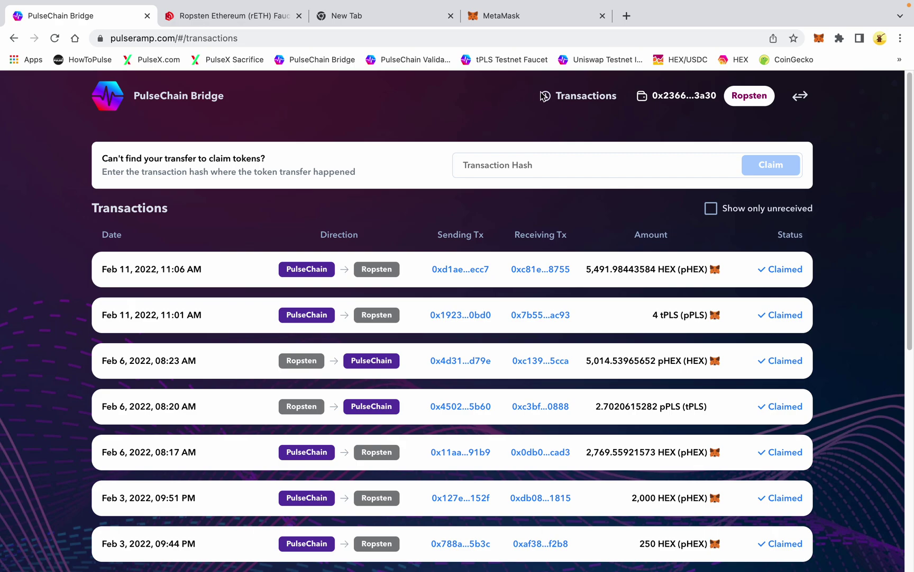
click(184, 101)
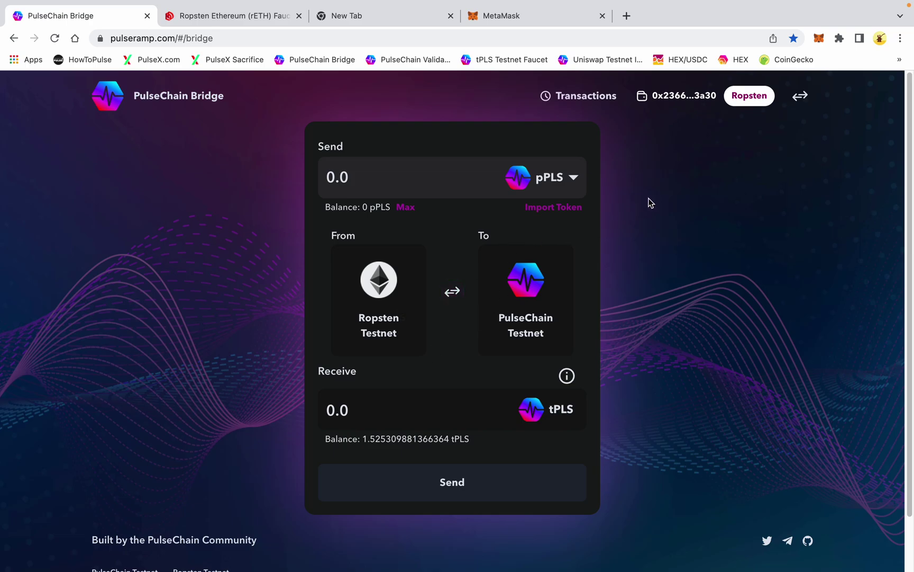
scroll(696, 330, down, 3)
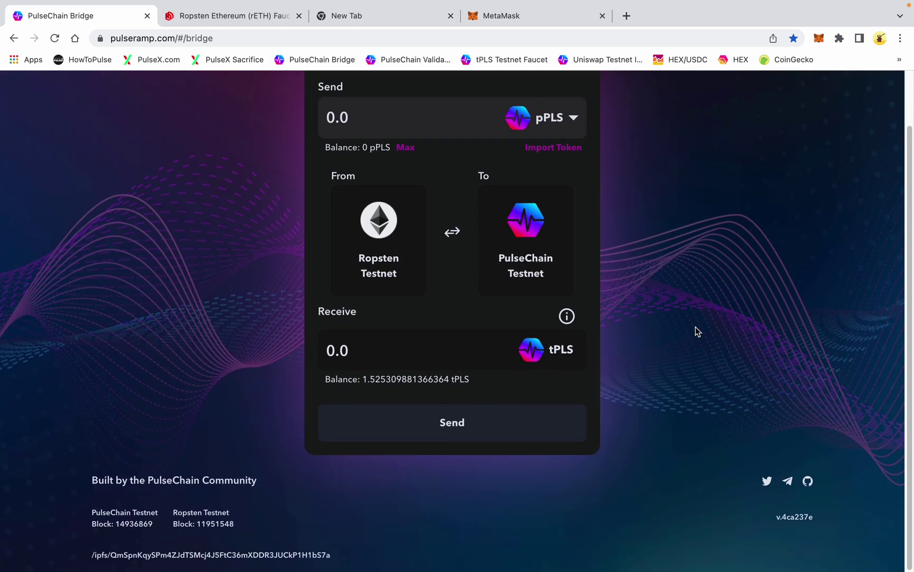
scroll(696, 328, up, 3)
- Check the Ropsten balances in MetaMask, switch the wallet to PulseChain Testnet, and refresh to check its TPLS and HEX balances
click(522, 19)
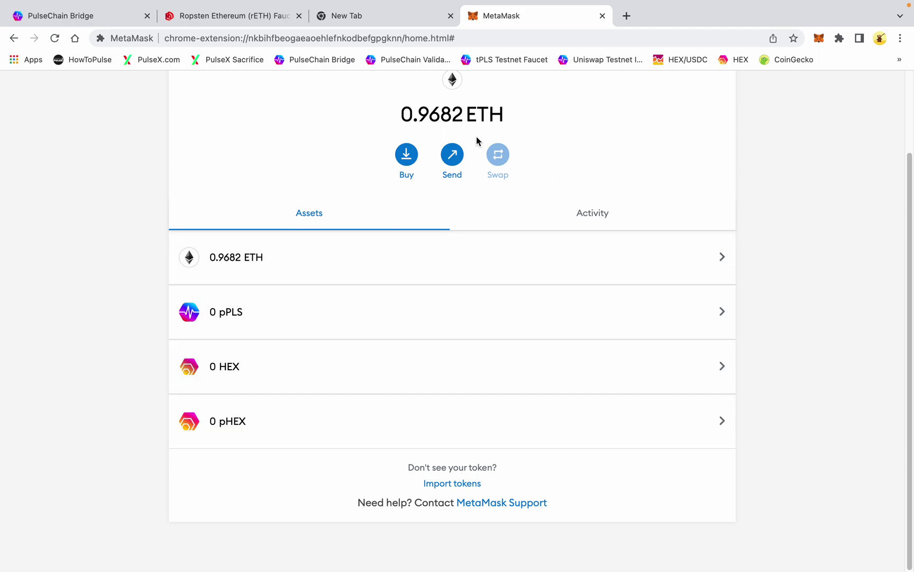
scroll(614, 191, up, 2)
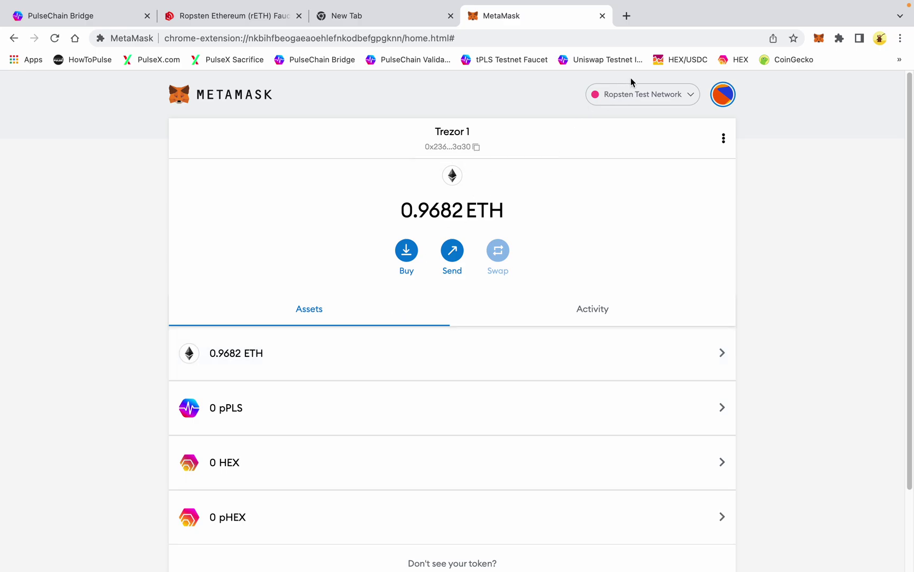
click(641, 97)
click(639, 212)
mouse_move(265, 425)
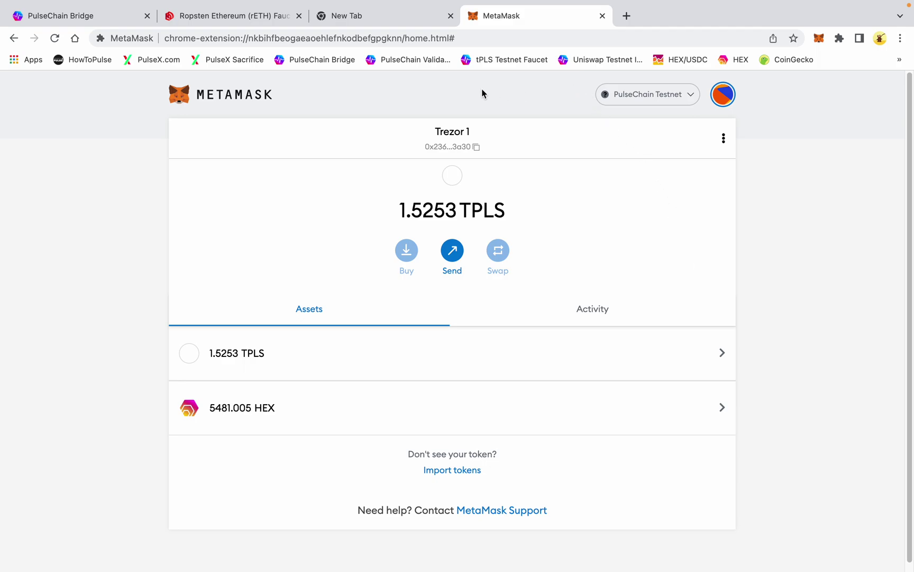
click(57, 40)
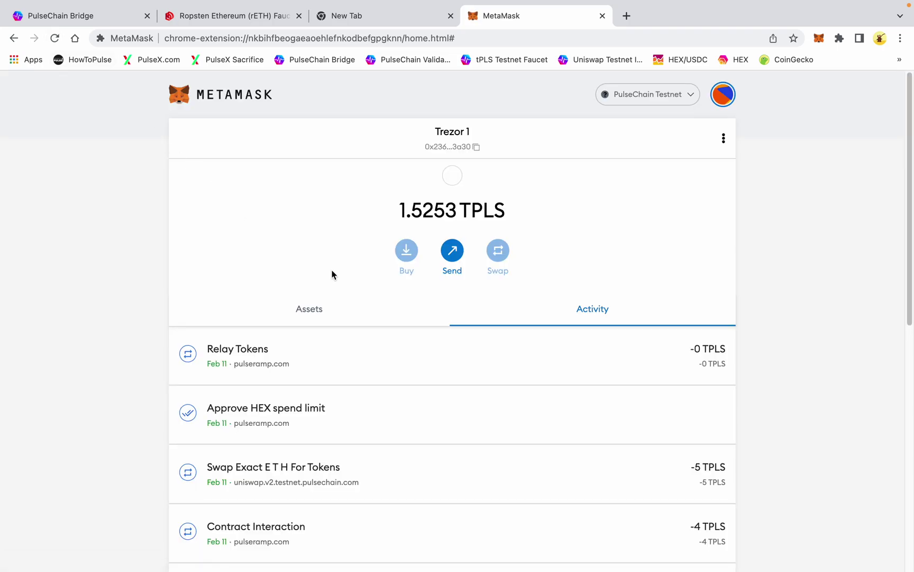
click(318, 310)
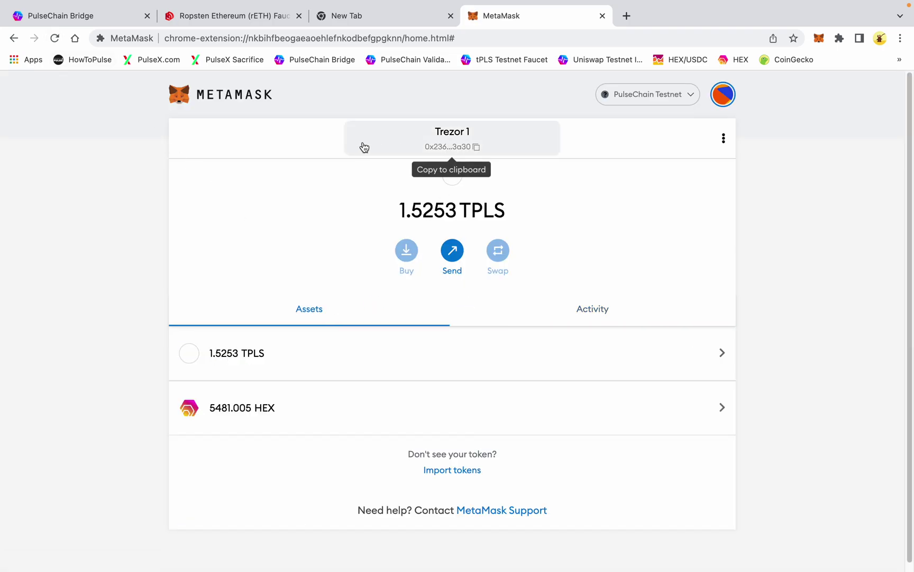
- Open the PulseChain testnet Uniswap interface and select HEX as the token to swap from
click(590, 62)
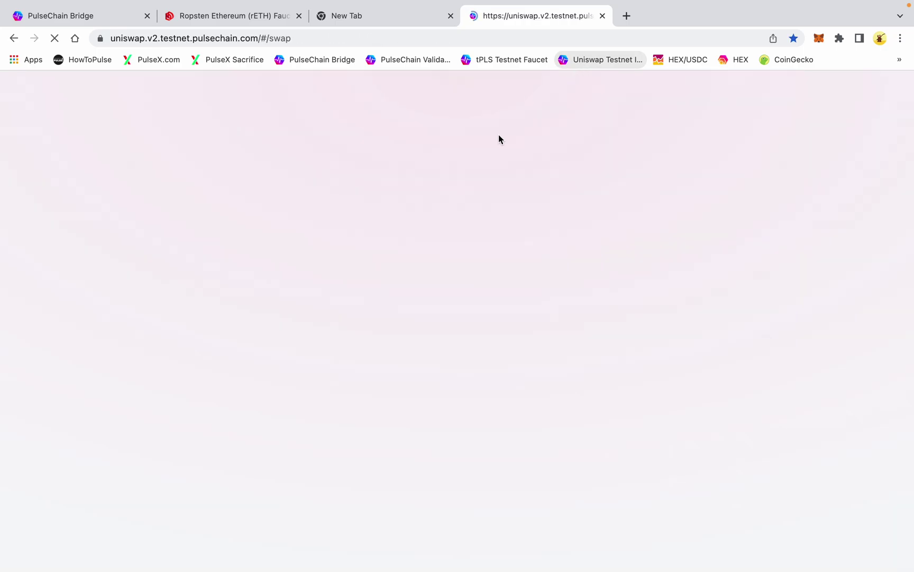
click(380, 215)
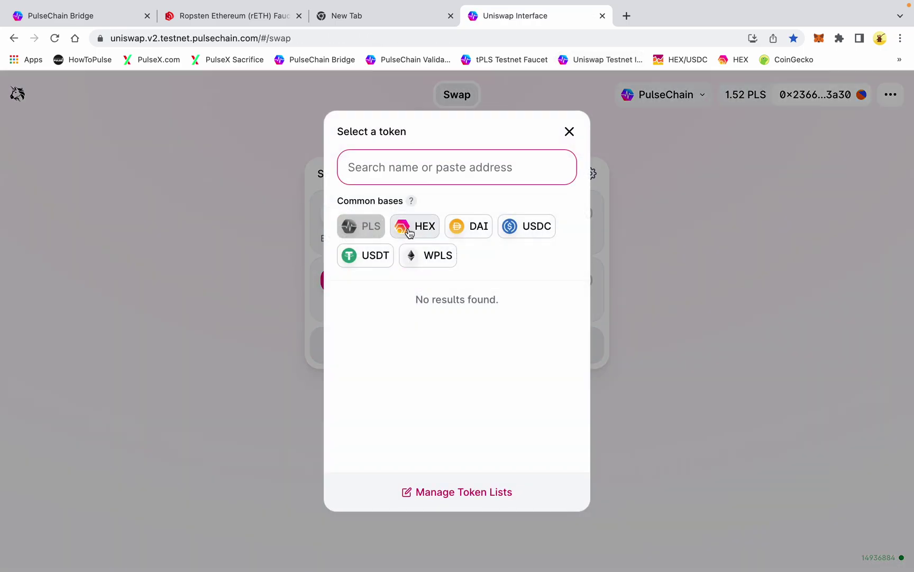
click(414, 233)
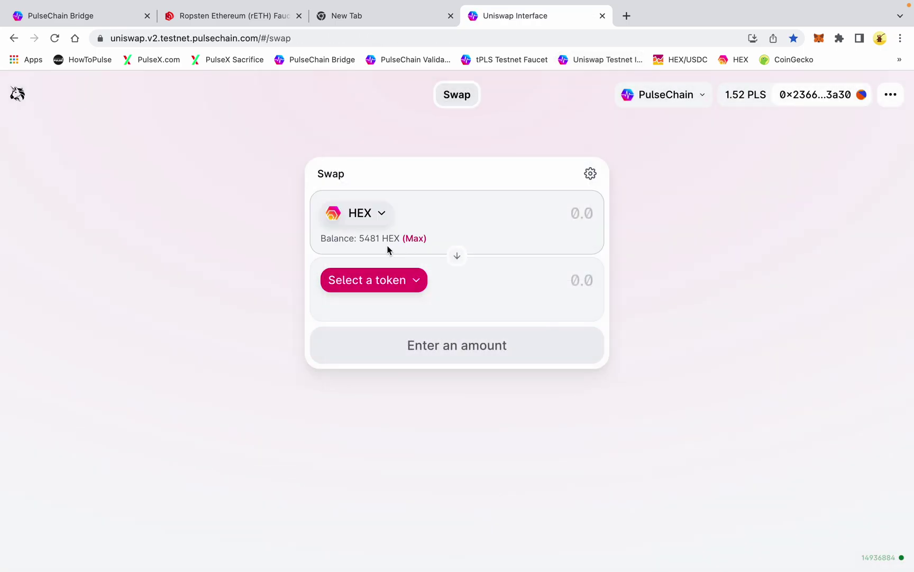
- Set up a swap of the maximum 5481.00595896 HEX to PLS and confirm the swap
click(421, 239)
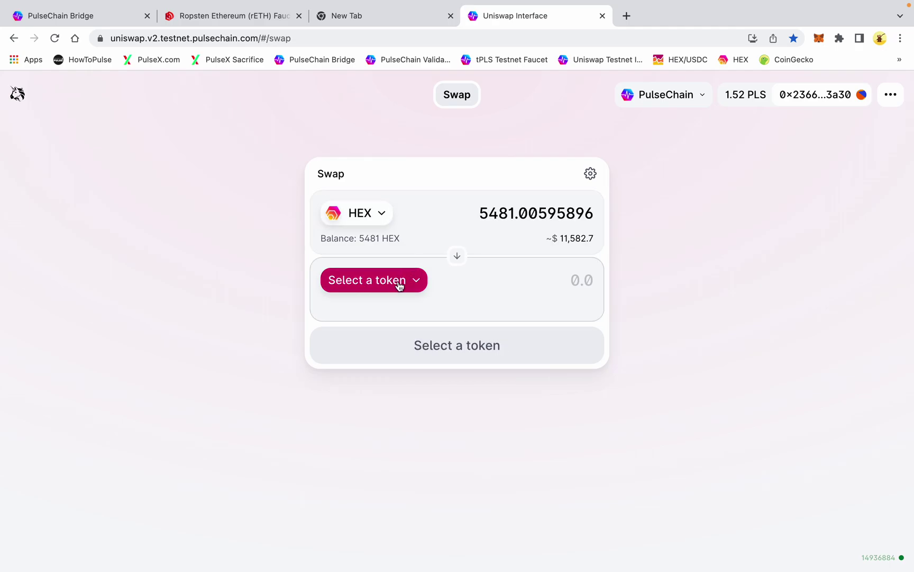
click(398, 285)
click(361, 226)
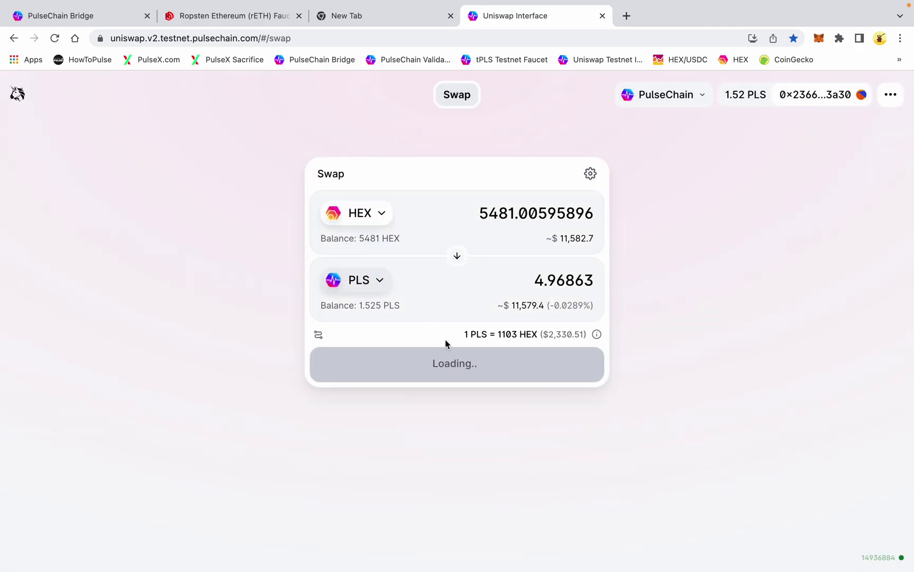
click(462, 365)
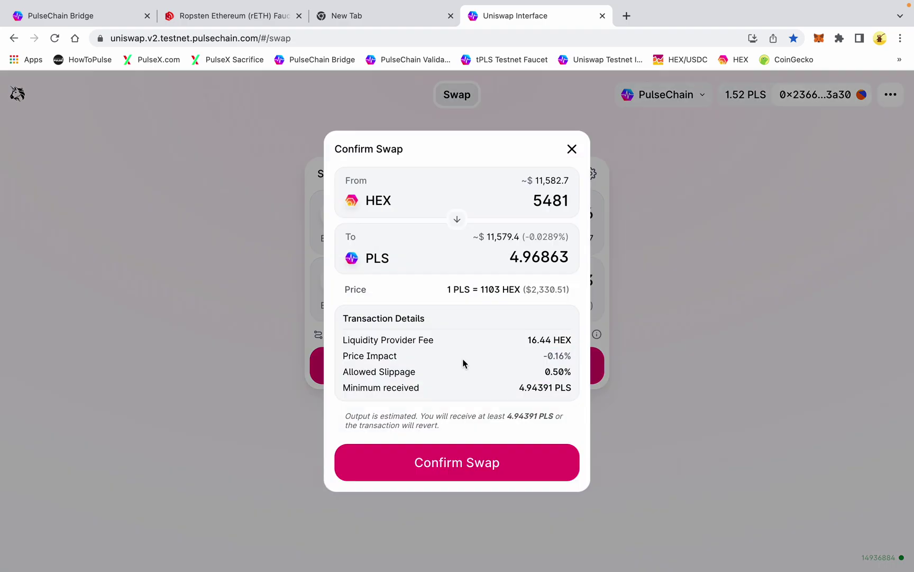
click(479, 470)
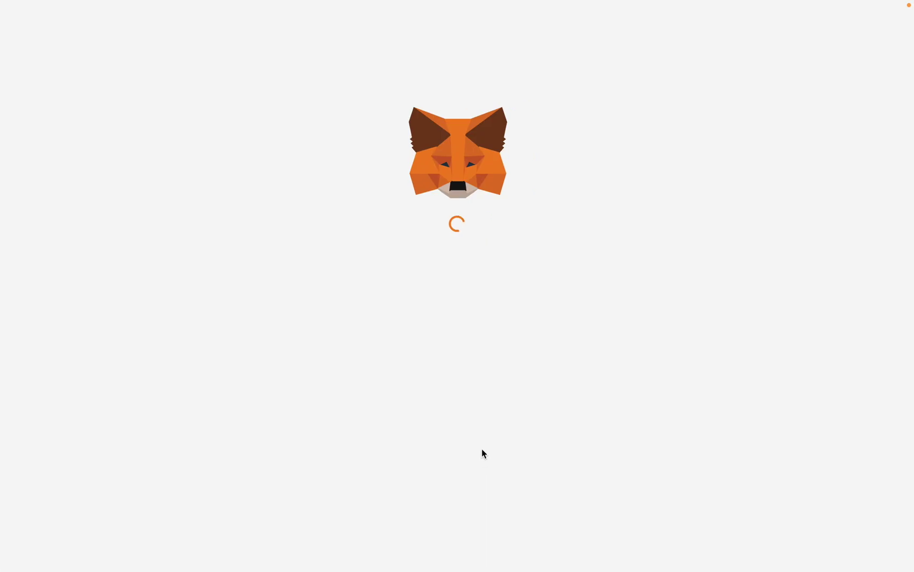
- Approve the HEX to PLS swap in MetaMask and Trezor Connect, then return to Uniswap and dismiss the transaction notices
click(514, 447)
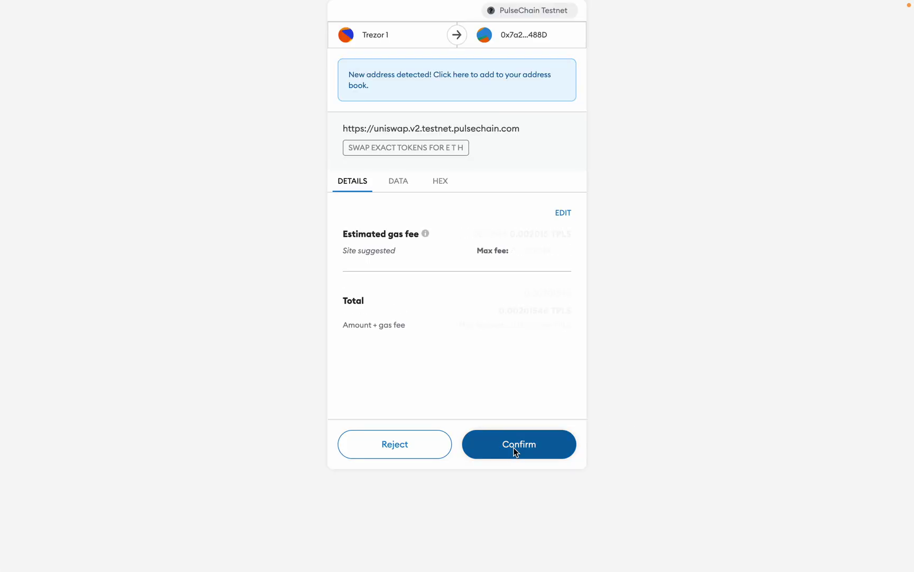
click(555, 424)
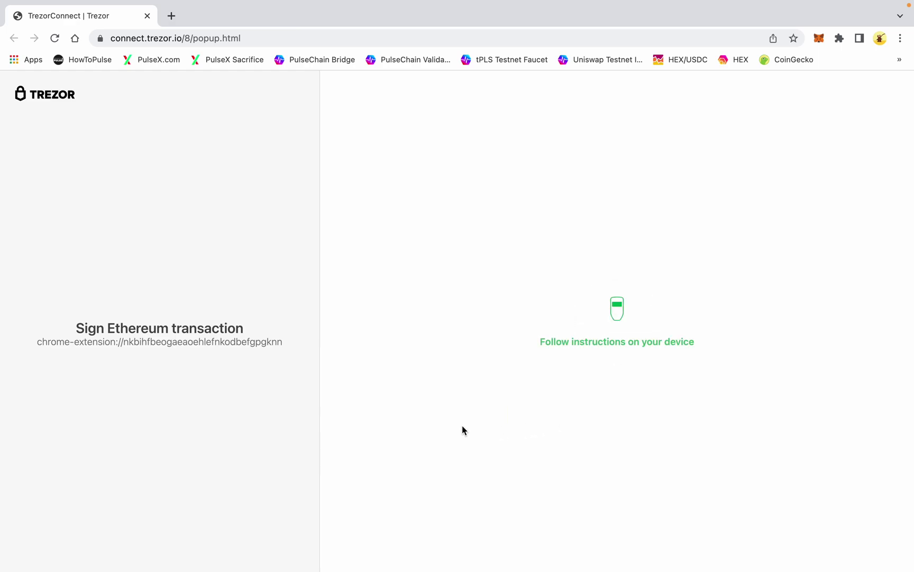
key(ctrl+Left)
click(363, 564)
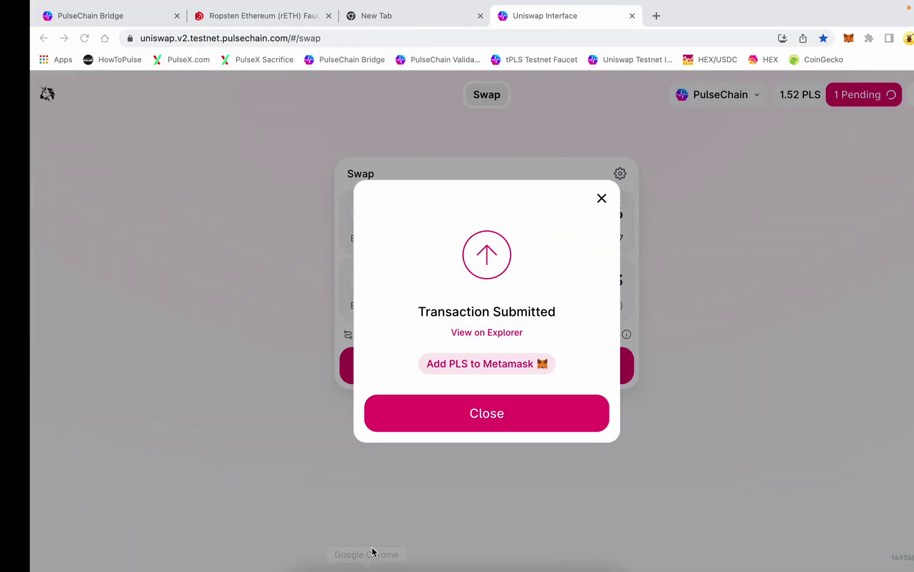
click(448, 414)
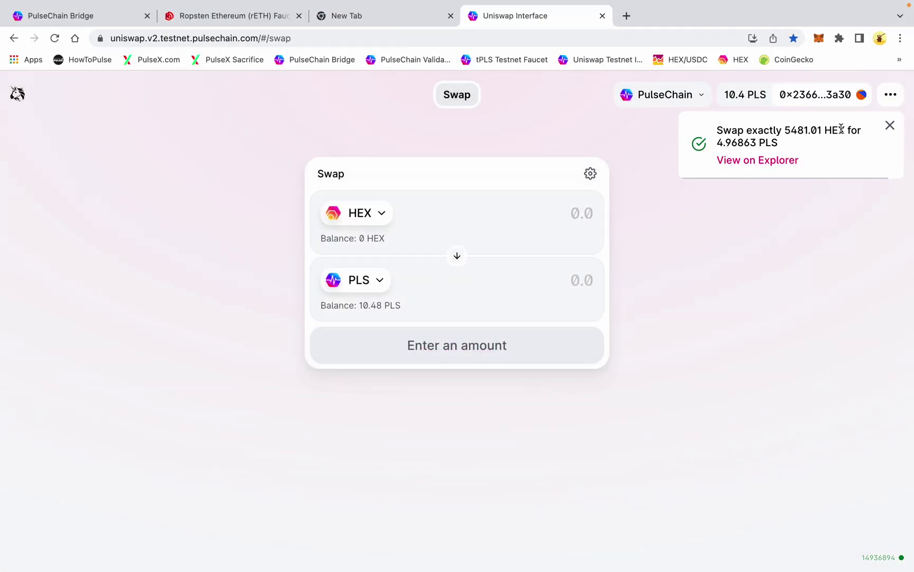
click(890, 125)
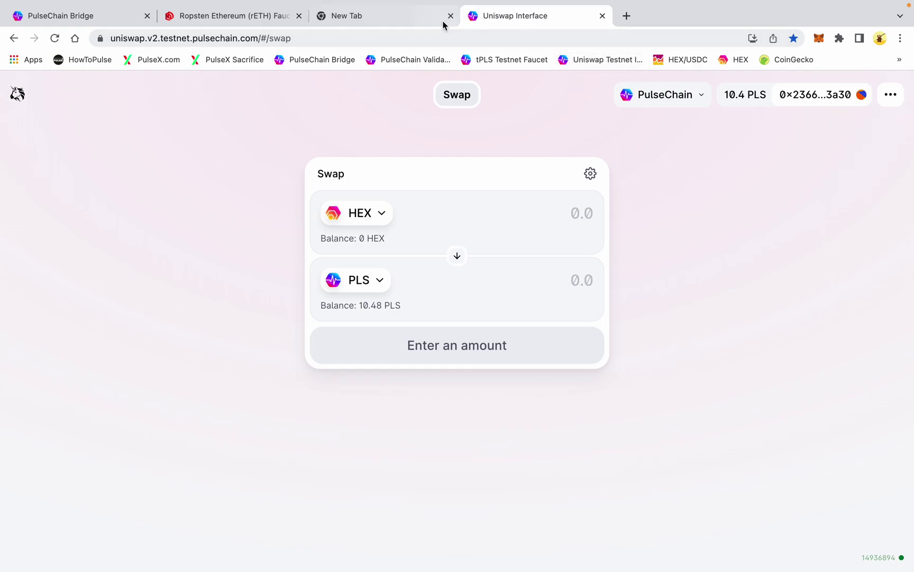
- Open the MetaMask wallet in its expanded full-page view and check the token assets on PulseChain Testnet
click(819, 41)
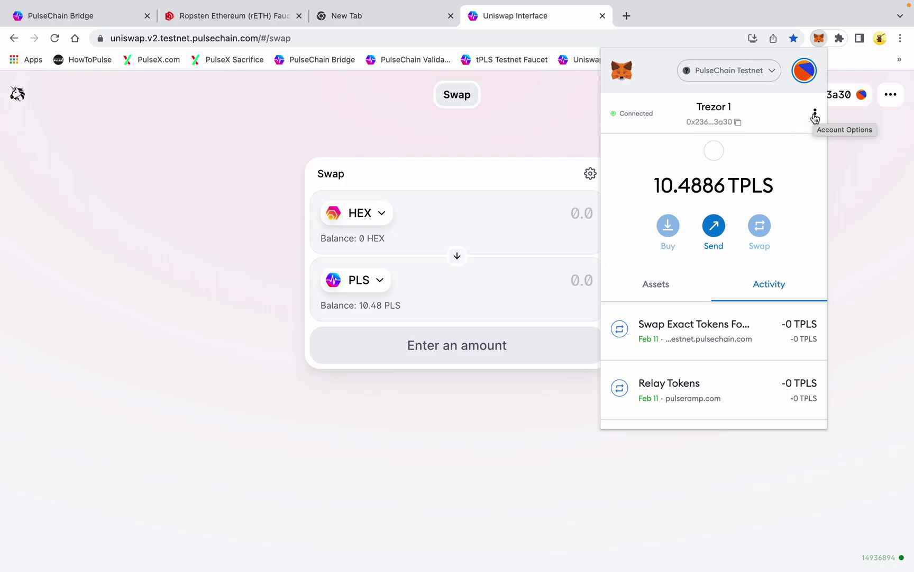
click(815, 114)
click(758, 180)
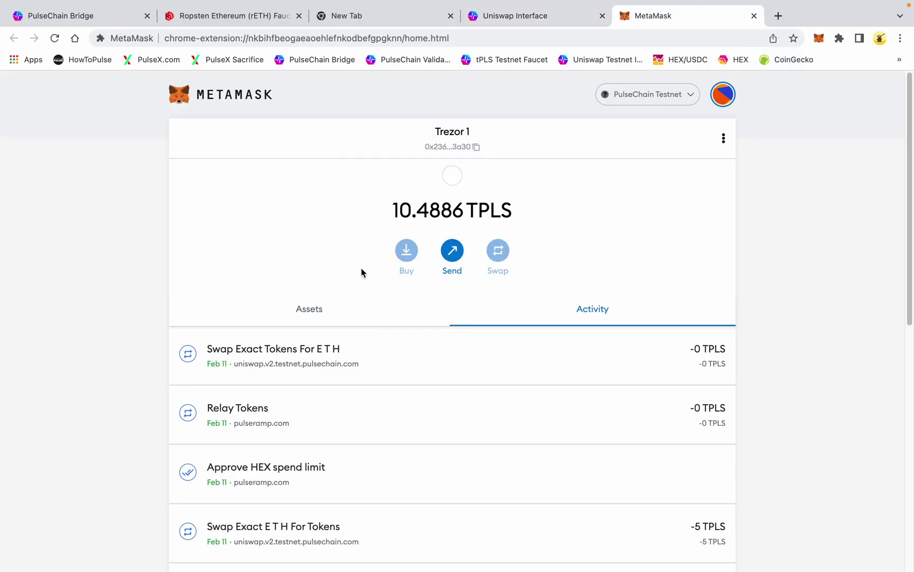
click(320, 307)
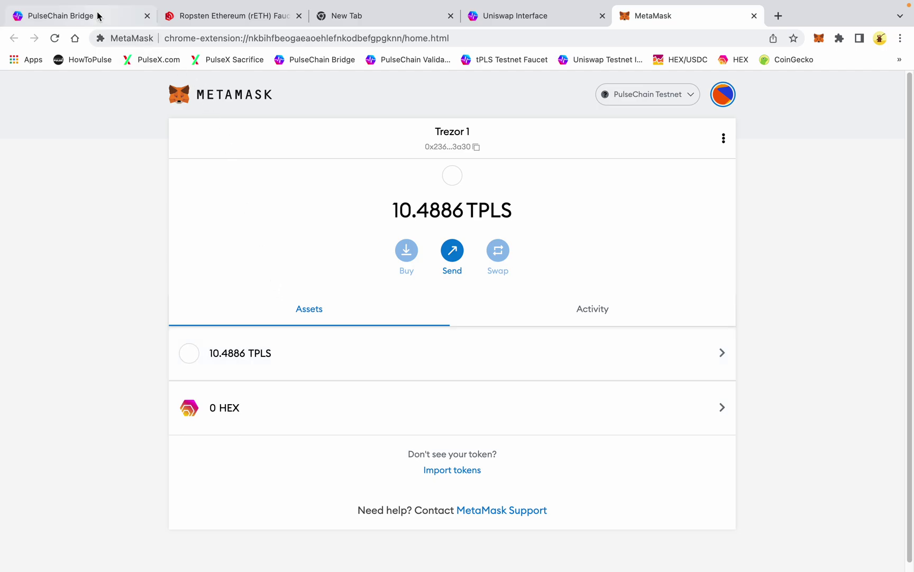
- Review the PulseChain Bridge form and its transaction history, and return to the MetaMask assets page
click(97, 16)
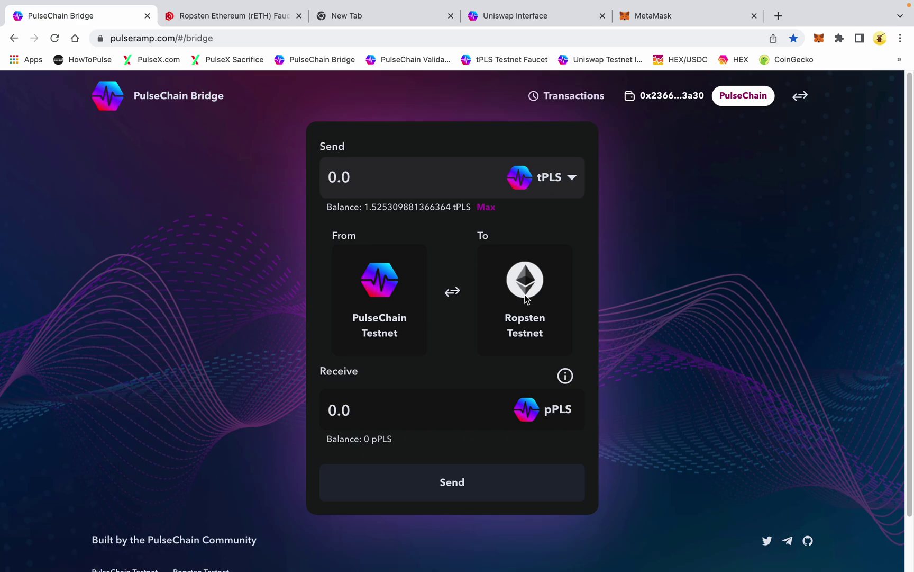
scroll(525, 297, down, 1)
scroll(524, 297, down, 2)
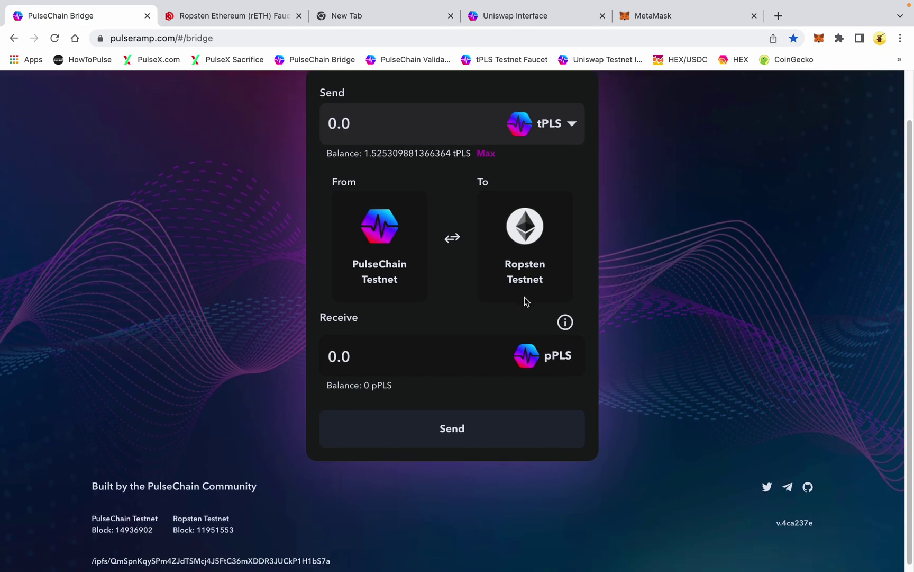
scroll(527, 294, up, 2)
click(576, 97)
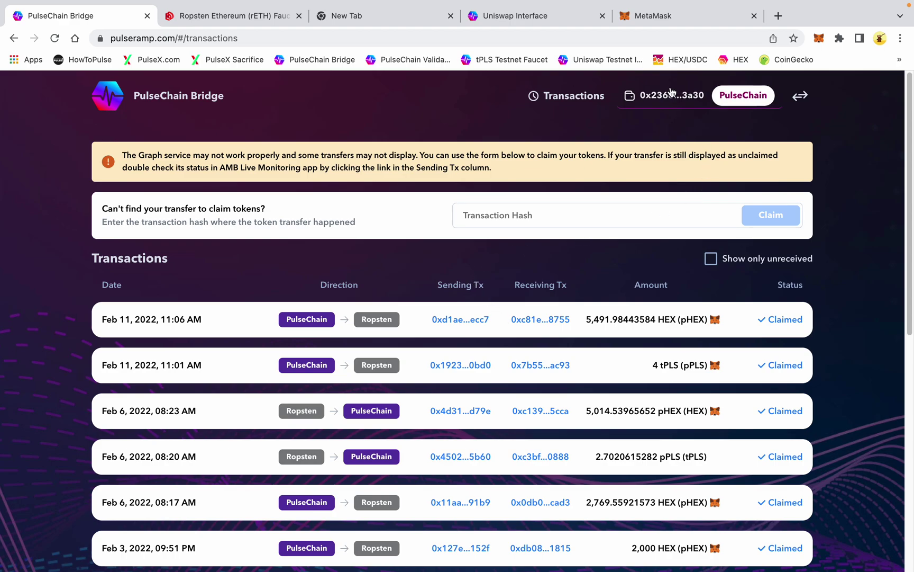
mouse_move(275, 1)
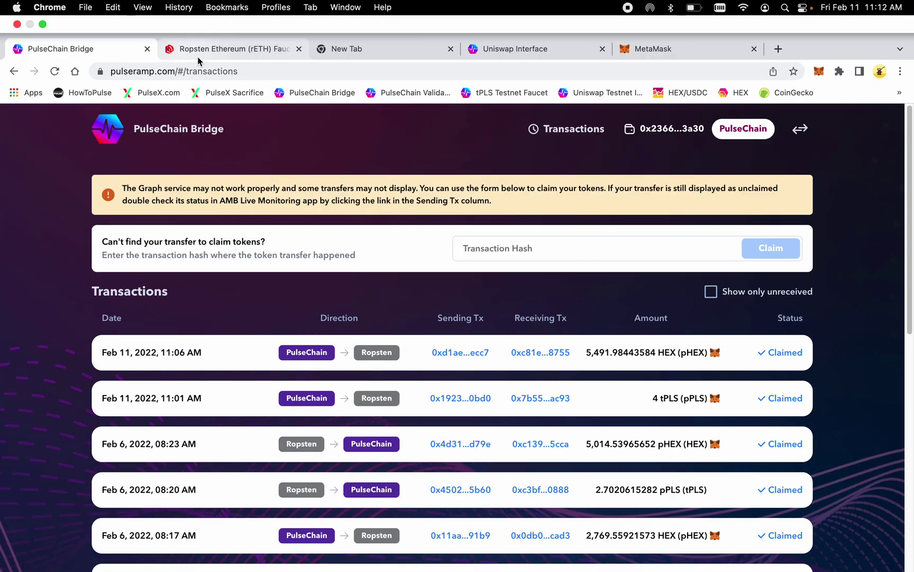
click(640, 51)
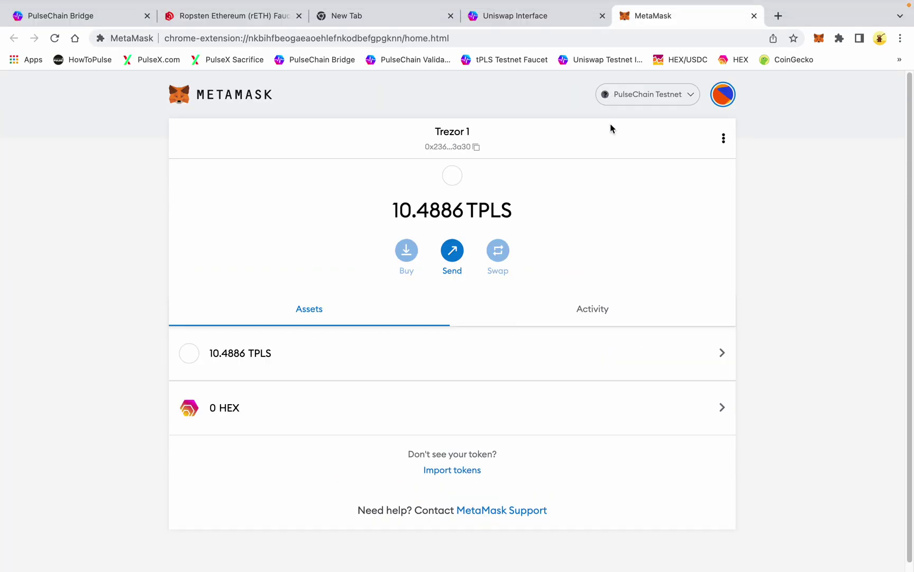